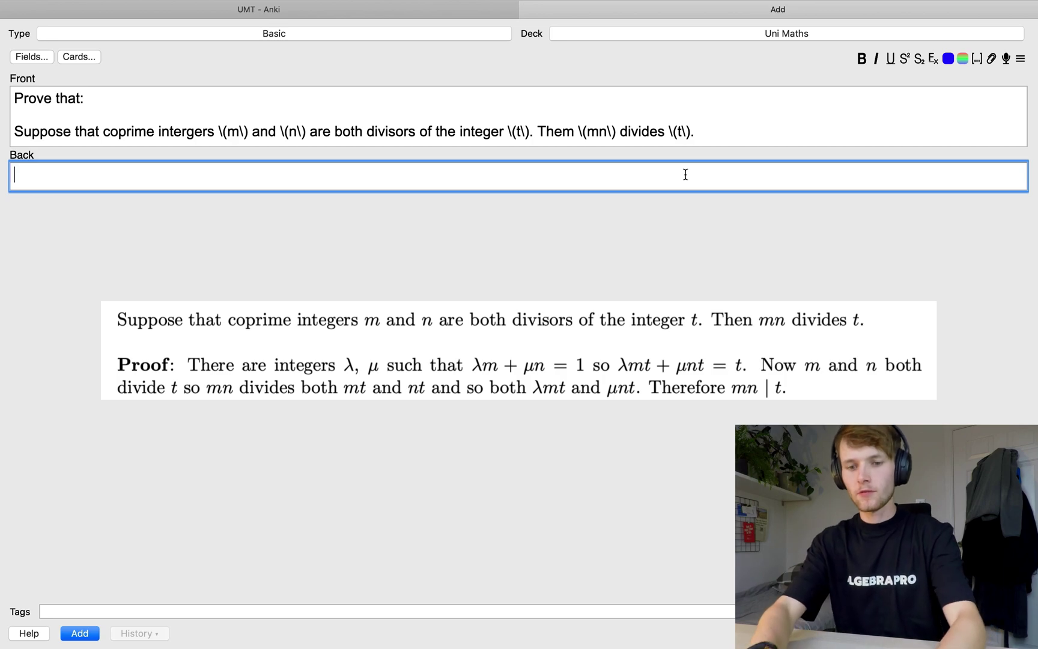
- Begin the proof on the Back in LaTeX, from "There are integers \(\lambda\), \(\mu\)" through "\(m\) and \(n\) both divide", using \(\lambda m + \mu n =1 \)
type("There are integers \\(\\lambda\\), \\(\\mu\\) such that \\(\\lambda m _ \\mu n =1 \\) so ")
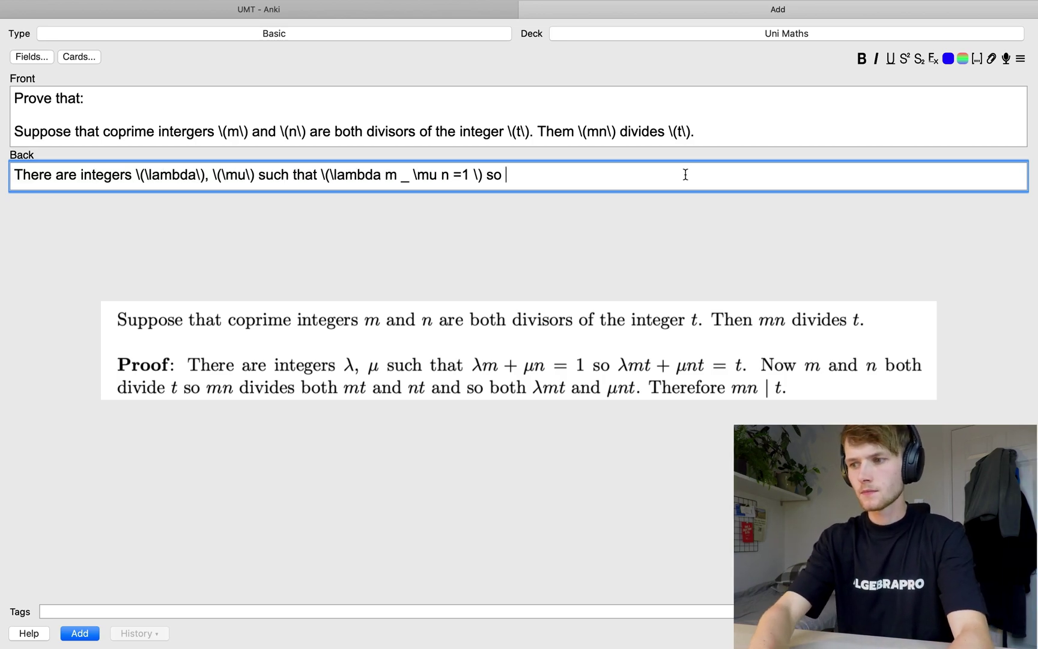
type("\\(\\lambda m t +\\mu n t = t\\). Now \\(m\\) and \\(n\\) both divide")
left_click(409, 176)
key("BackSpace")
type("+")
key("End")
- Finish the proof from "\(t\) so \(mn\) divides both \(mt\) and \(nt\)" through \(\lambda mt\) and \(\mu nt\), ending "Therefore \(mn | t\)."
type("\\(t\\) so \\(mn\\) divides both \\(mt\\) and \\(nt\\) and so both \\(\\lambda mt\\) and \\(nt\\)")
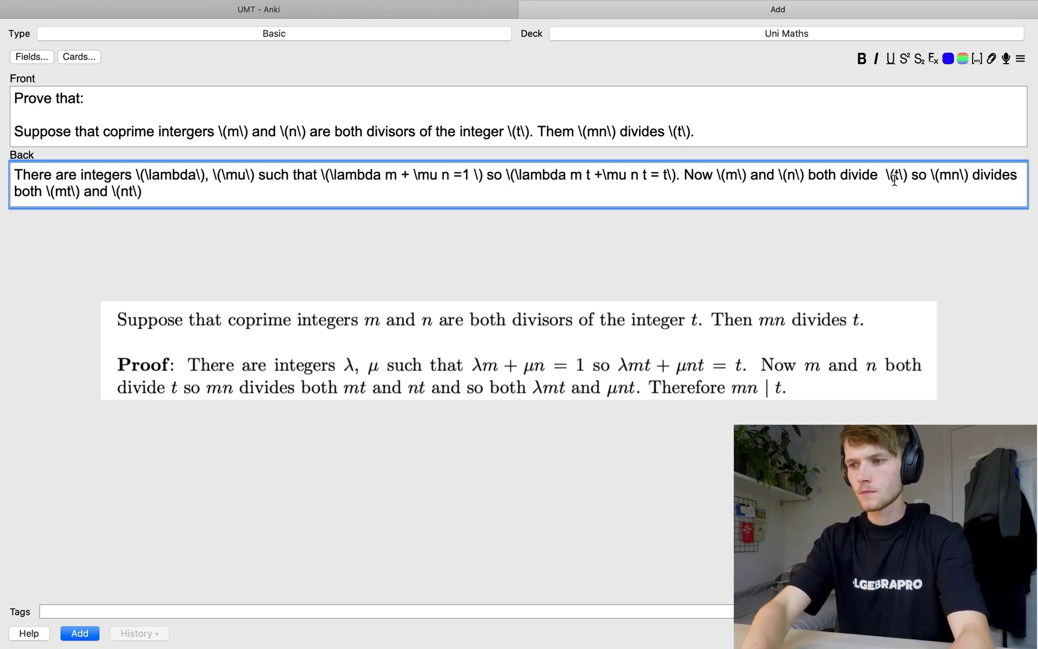
left_click(363, 186)
type("\\mu")
key("End")
type(". Therefore \\(mn | t\\).")
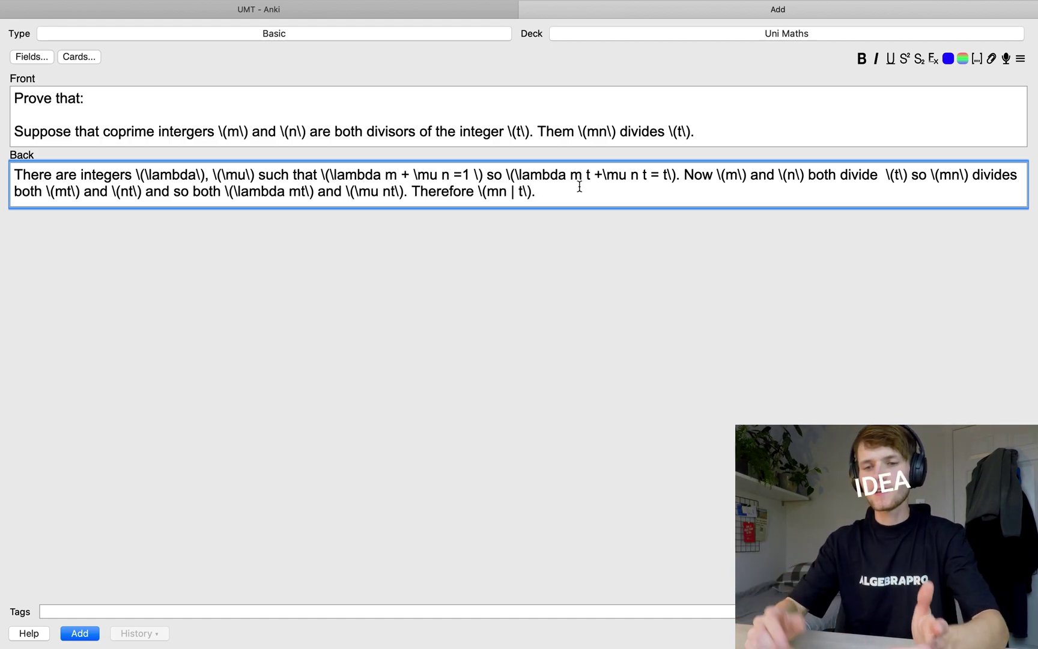
- Insert the justification "(since \(m\) and \(n\) are coprime)" after the first equation in the proof, before "so"
left_click(492, 176)
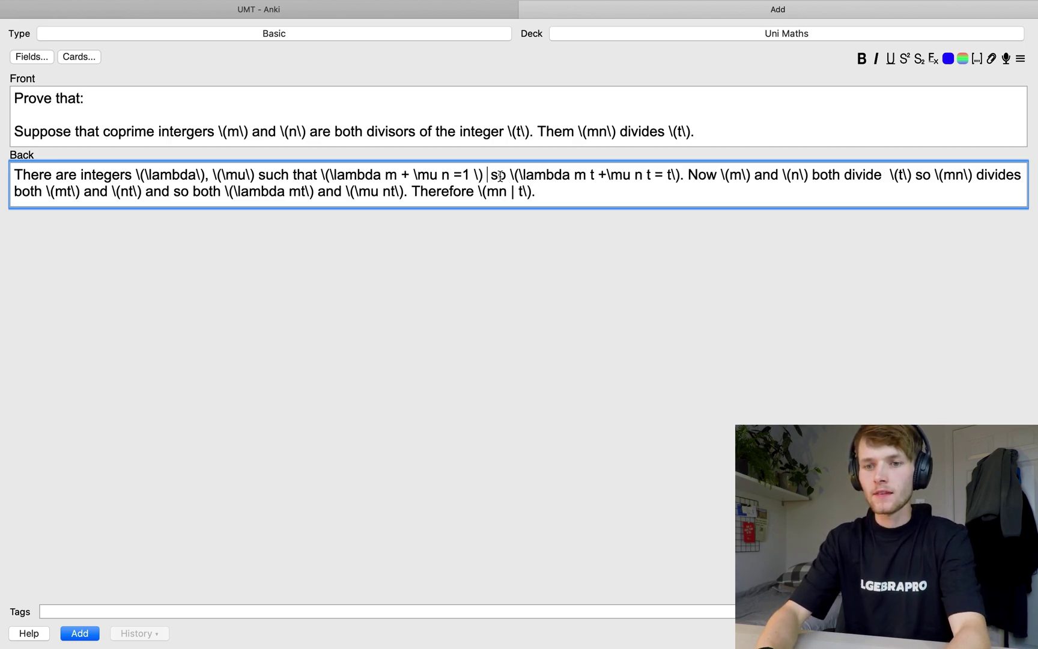
type("(")
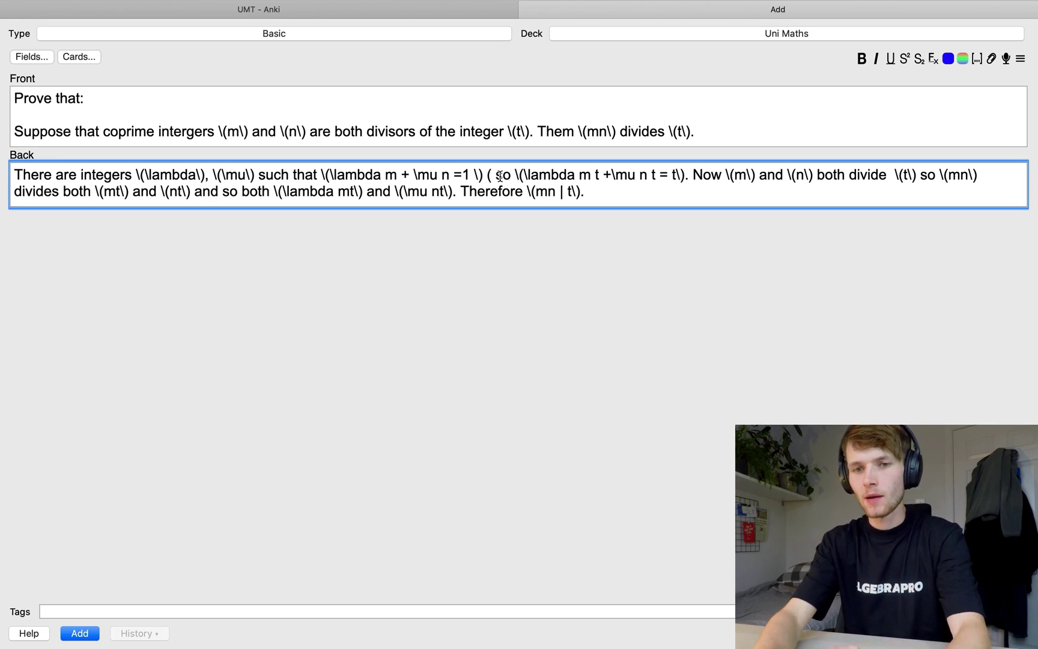
type("since \\")
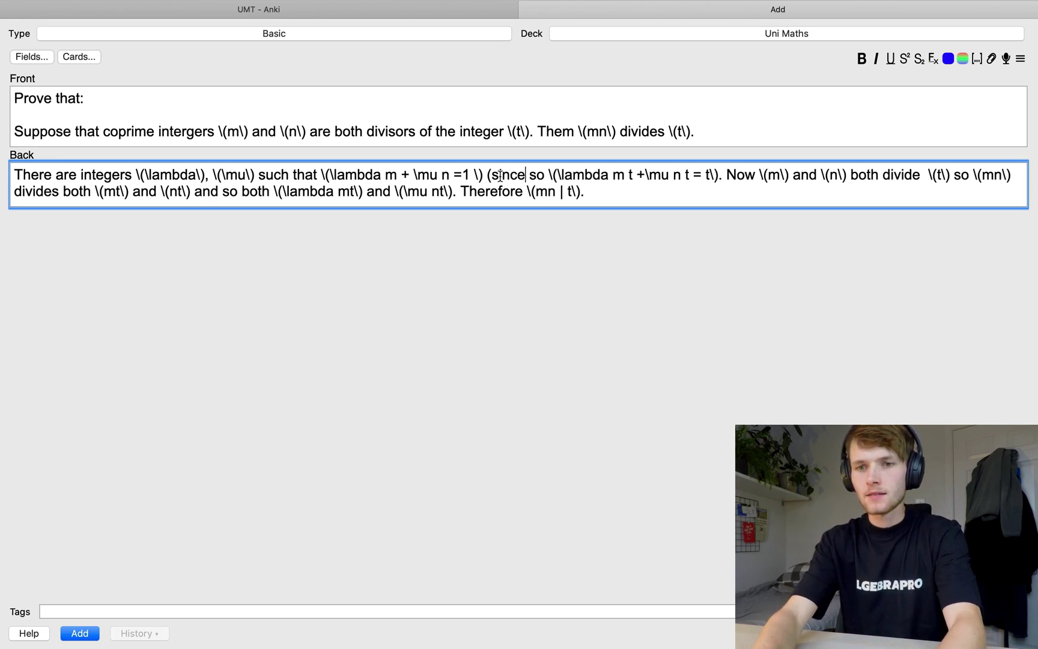
type("(m")
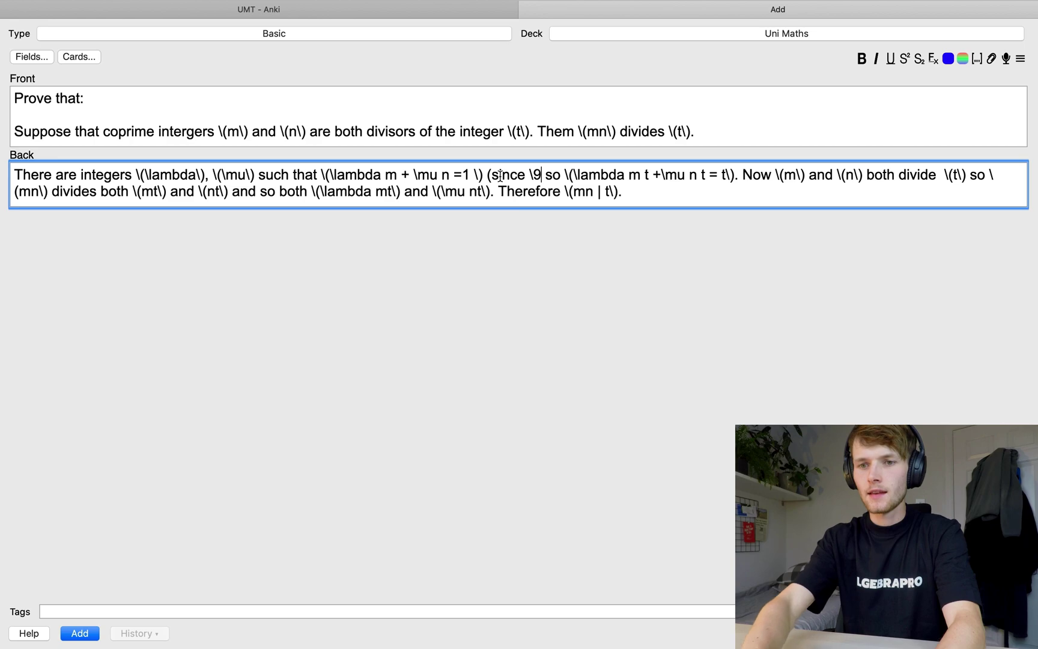
type("\\) and \\(n\\) are coprime")
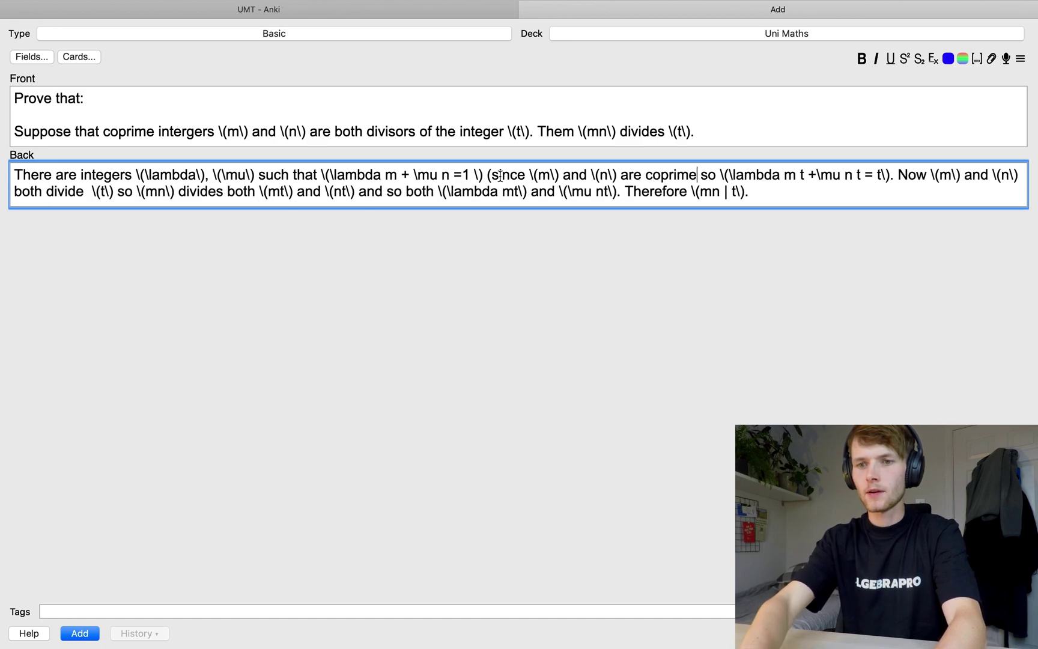
type(")")
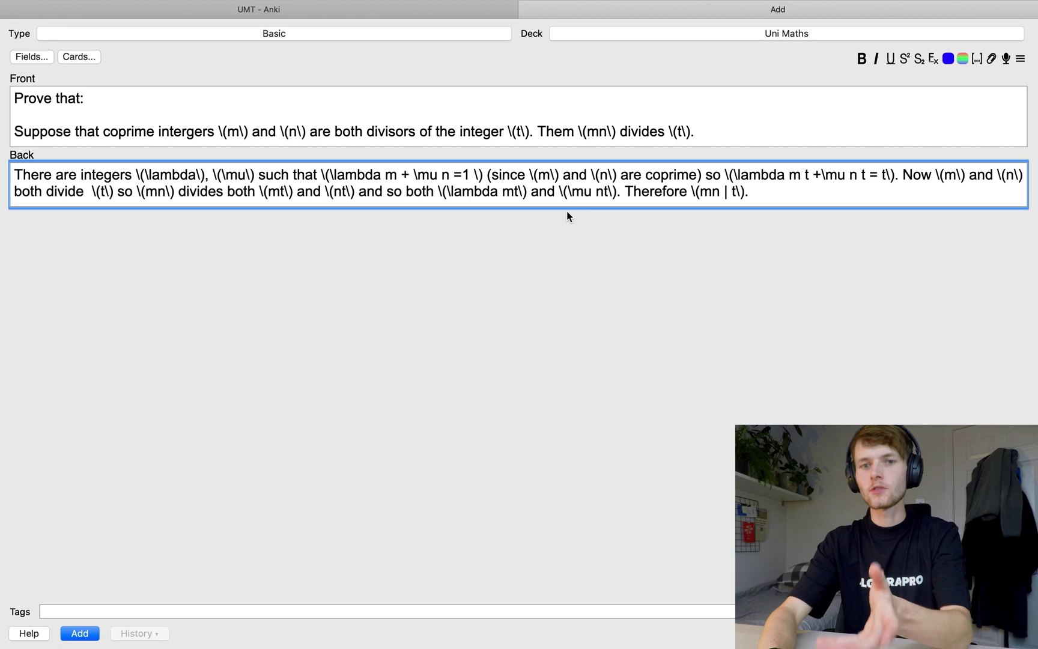
- Tag the note with Algebra and add it to the Uni Maths deck
left_click(105, 609)
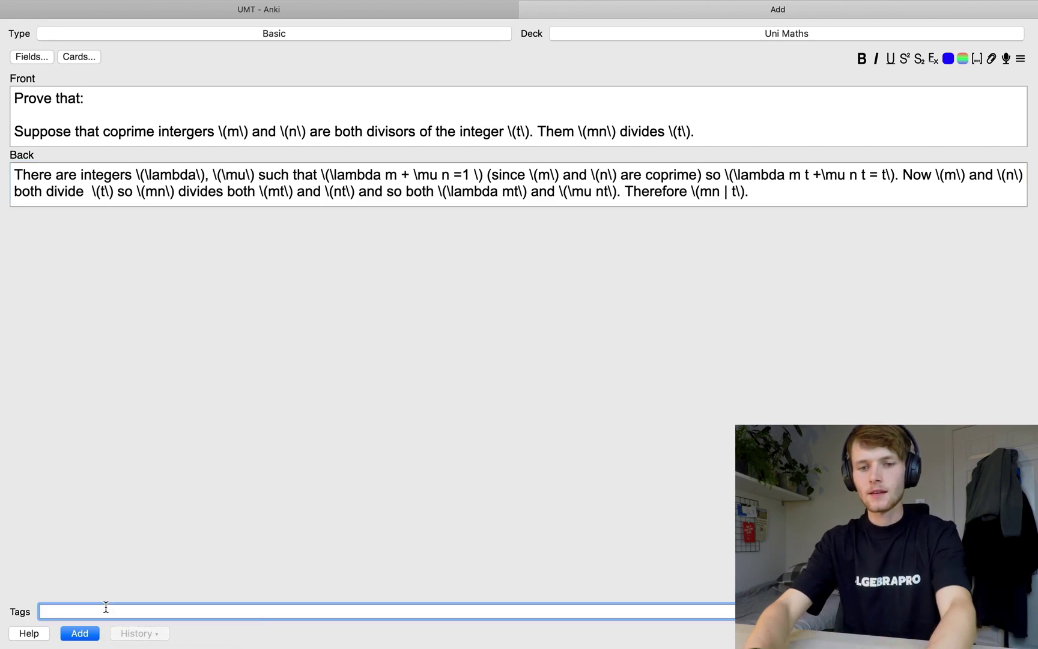
type("Al")
key("Return")
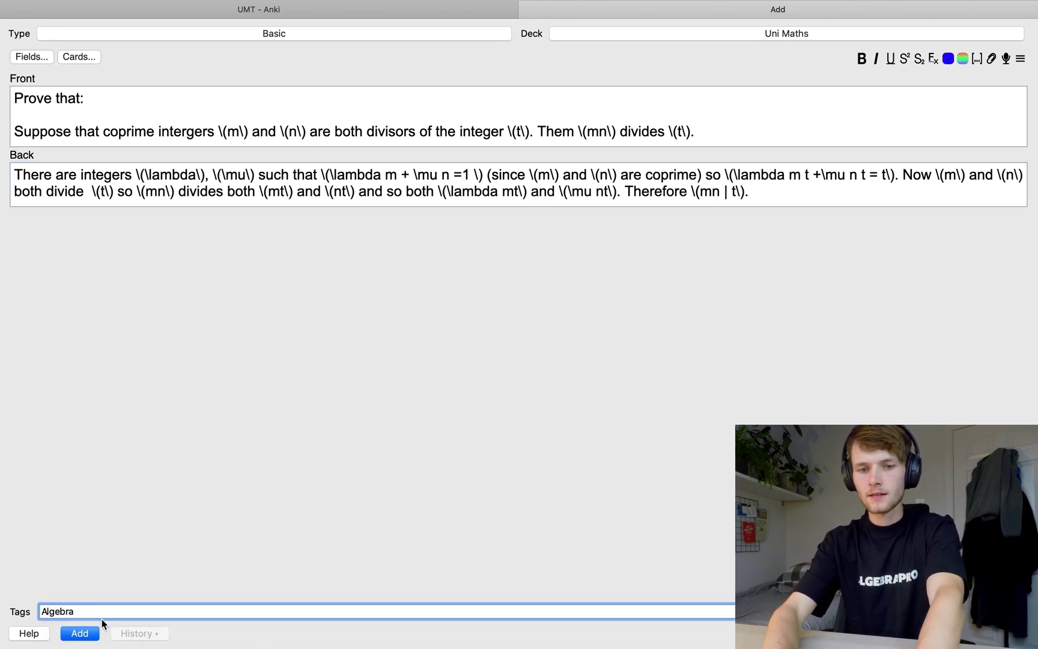
left_click(84, 636)
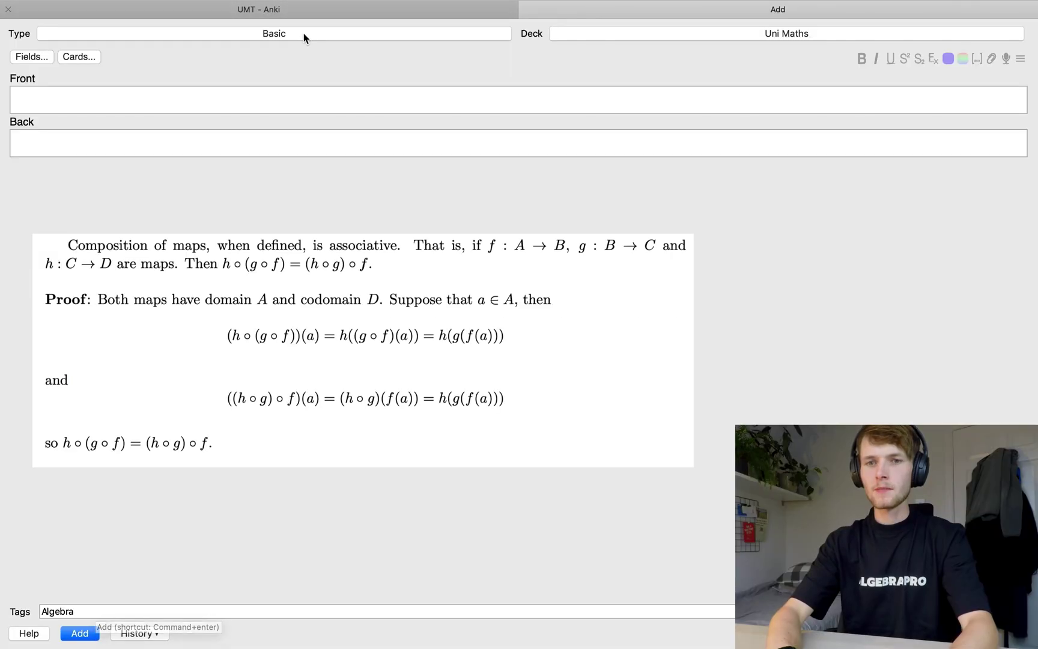
- With the Basic note type, write a "Prove that:" Front stating that map composition is associative, ending with \(h\circ (g \circ f) = (h\circ g) \circ f\)
left_click(296, 36)
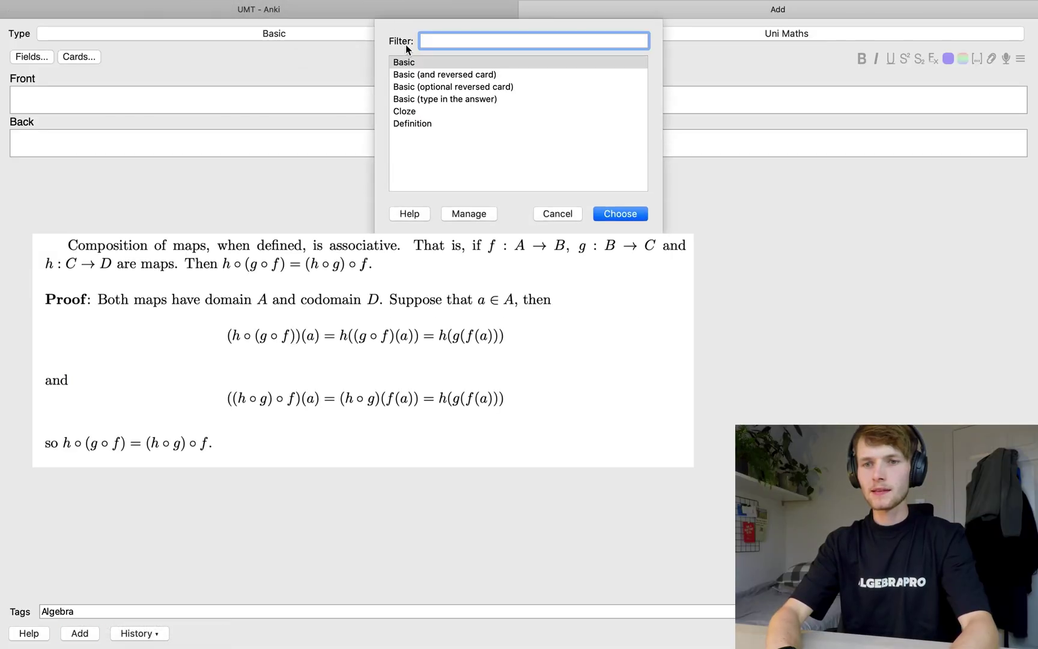
left_click(619, 214)
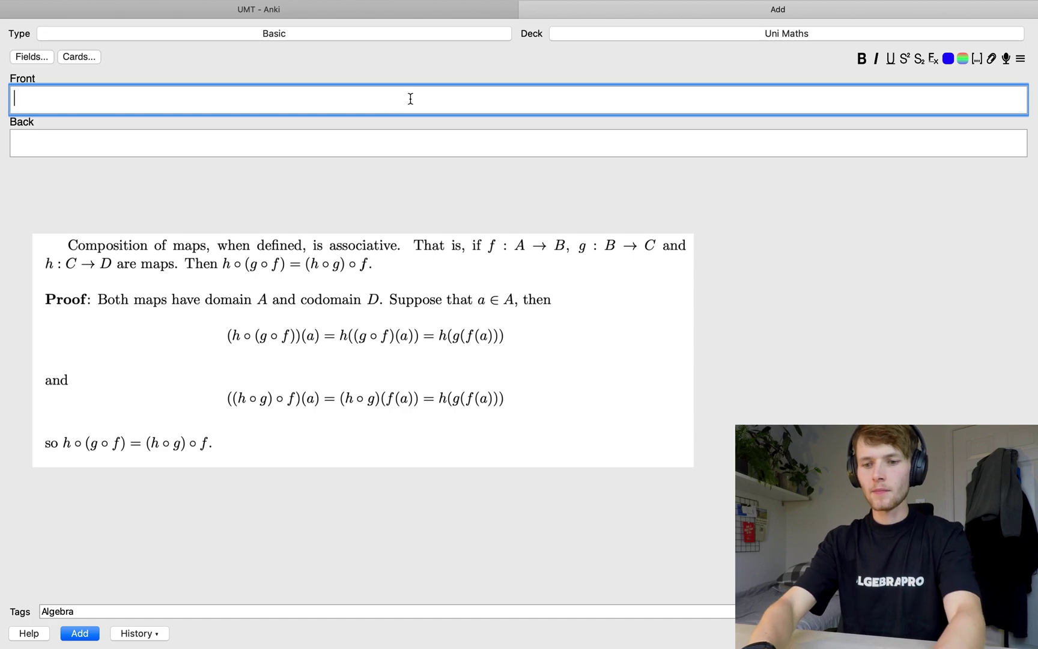
type("Prove that:")
key("Return")
key("Return")
type("Composition of maps, when defined, is associative. That is, if \\( f:A\\to B, \\ g: B")
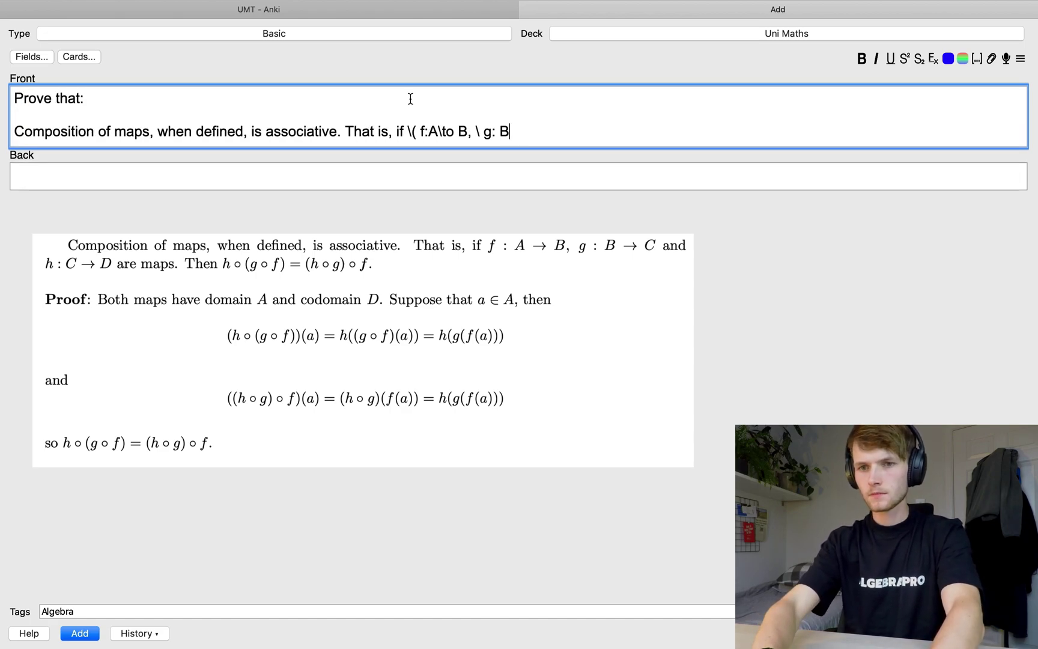
type("\\to C\\) and \\( h:C\\to D\\) are maps. Then \\(h\\circ (g \\circ f) = (h\\circ g) \\circ f\\).")
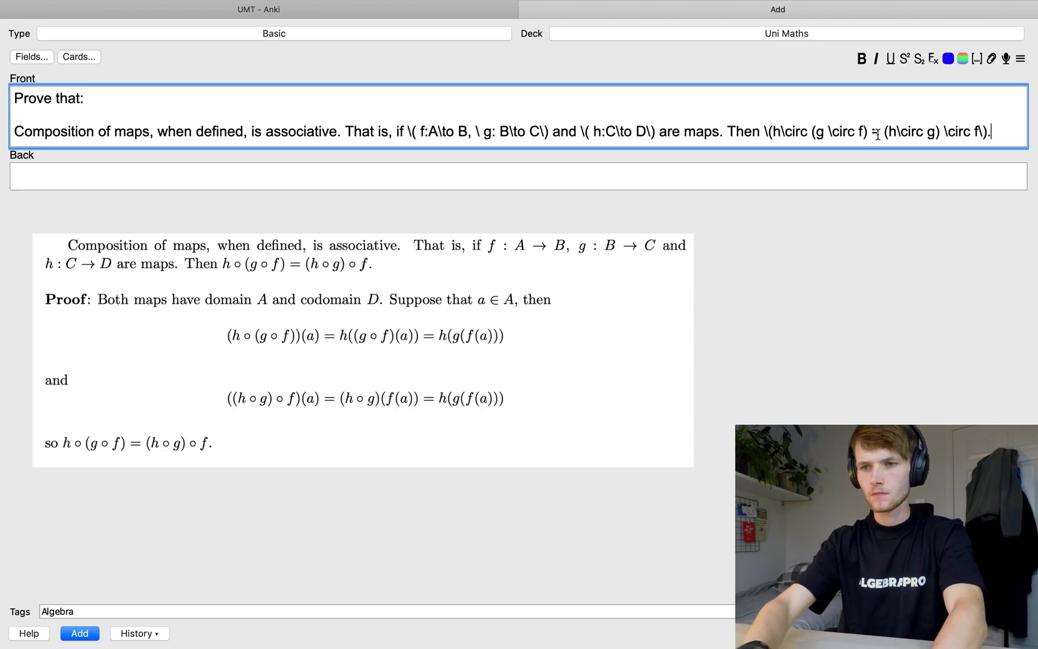
- Write on the Back "State that the domain and codomain are the same. Then show that for all \( a \in A\) the action of"
left_click(851, 179)
type("State that the domain and codomain are the same. Th")
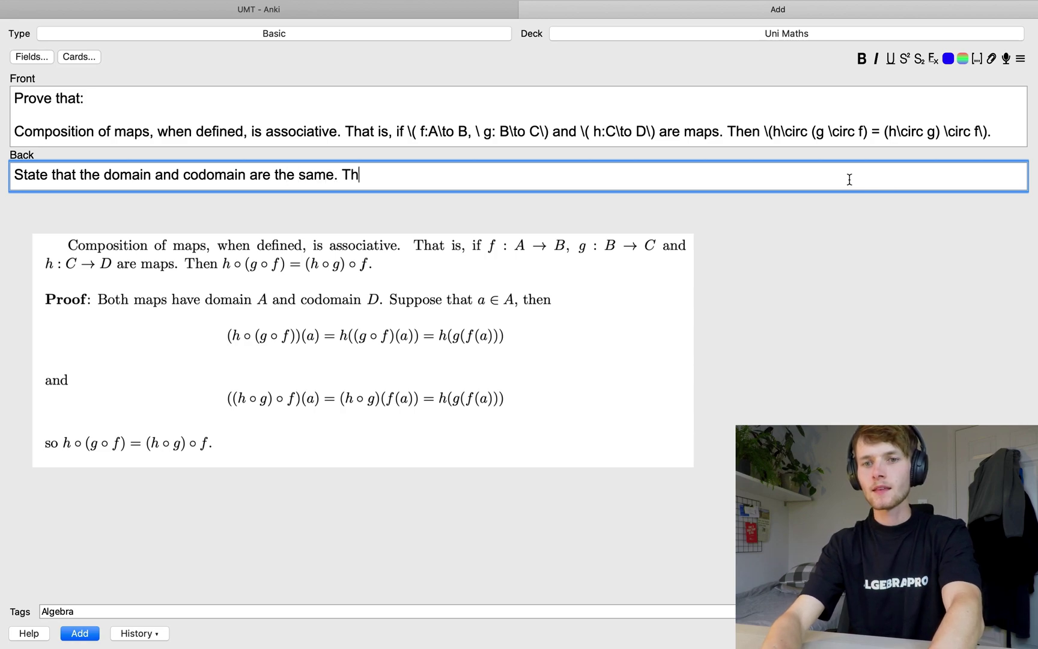
type("en show that for all \\(")
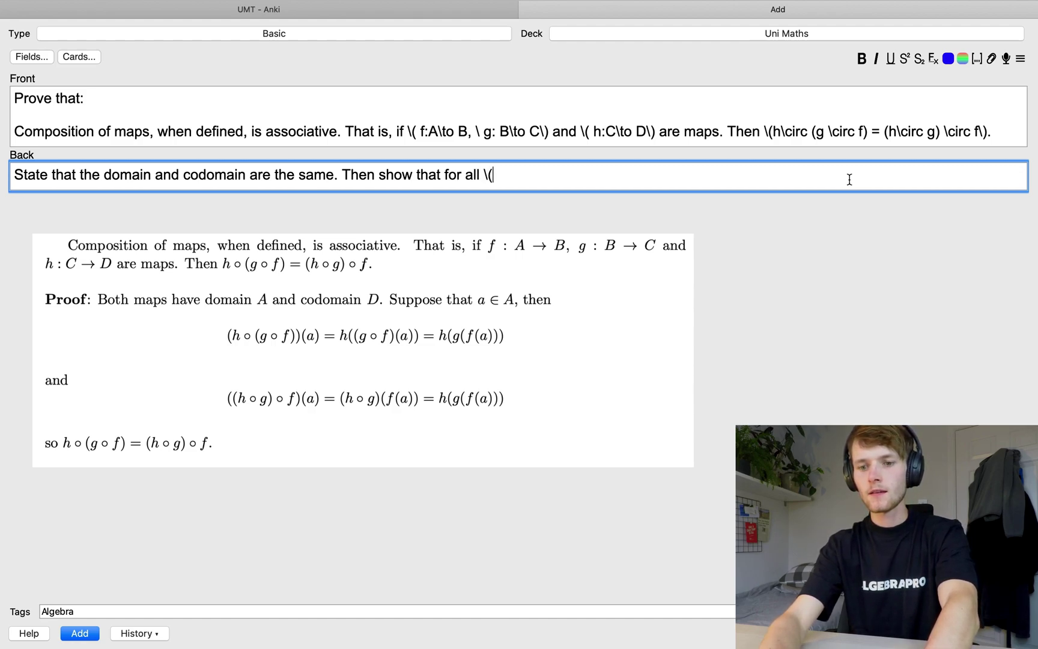
type(") the a")
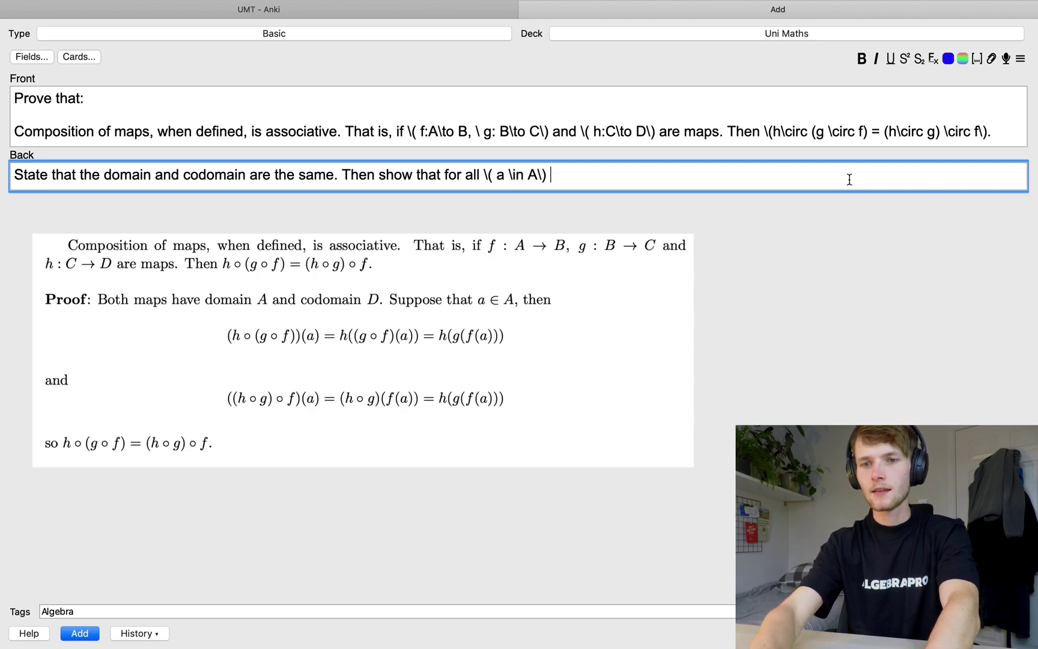
type("ction")
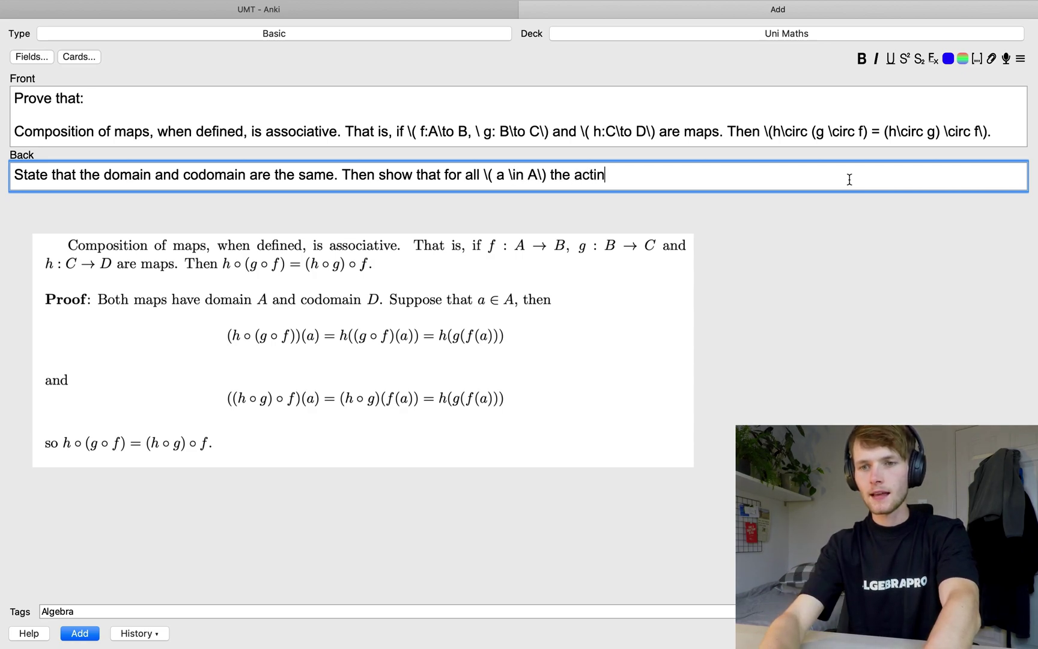
key("BackSpace")
type("on of")
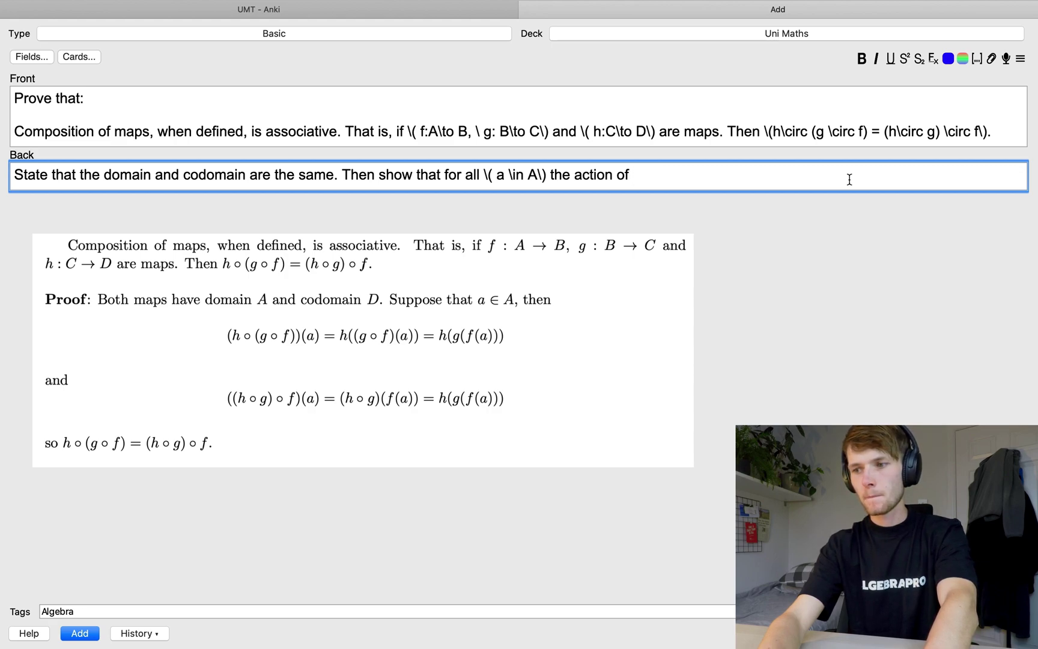
- Copy the expression \(h\circ (g \circ f) from the Front to the end of the Back text
left_click_drag(763, 132, 868, 132)
key("super+c")
left_click(697, 176)
key("super+v")
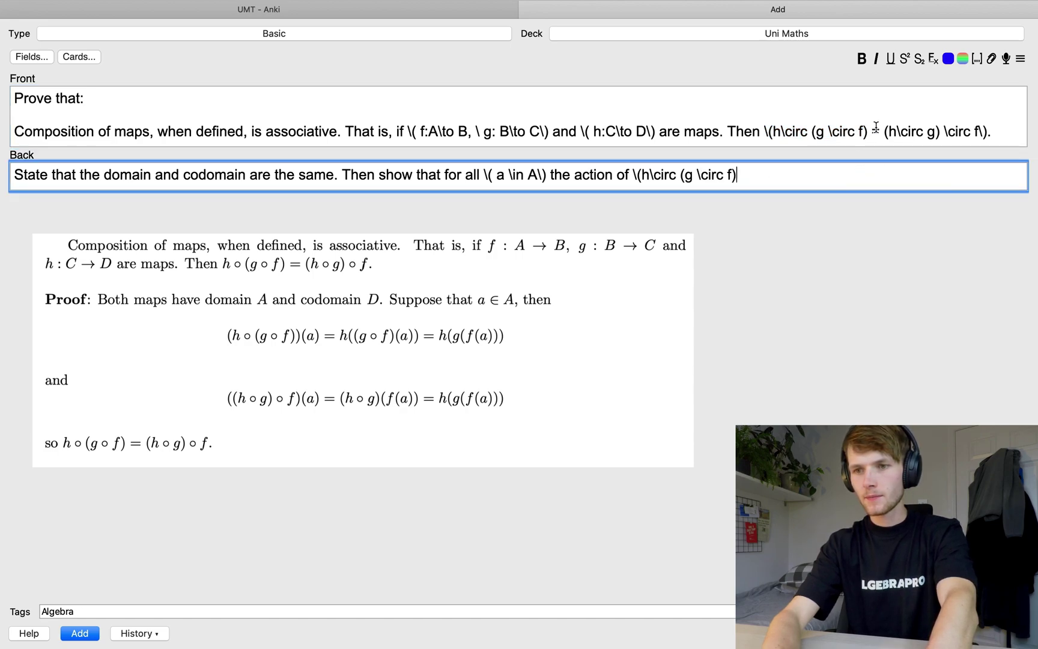
- Append "and" plus the Front's expression (h\circ g) \circ f to the Back, enclosing both compositions in \( \) delimiters
left_click_drag(885, 131, 986, 131)
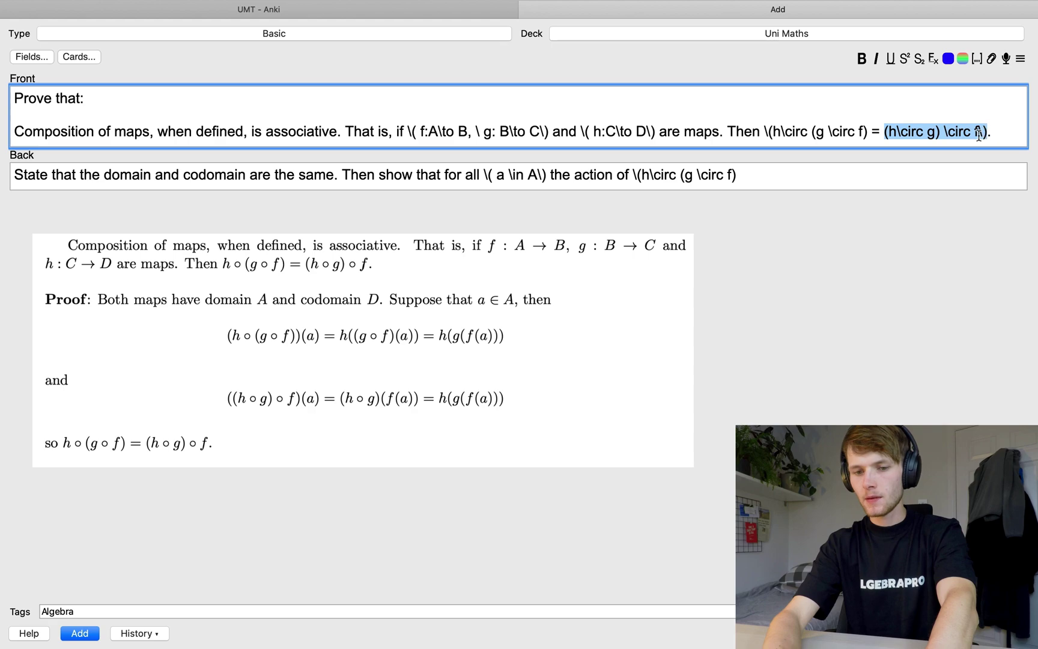
key("super+c")
left_click(865, 176)
key("super+v")
left_click(741, 176)
type("\\) and")
left_click(782, 175)
type("\\(")
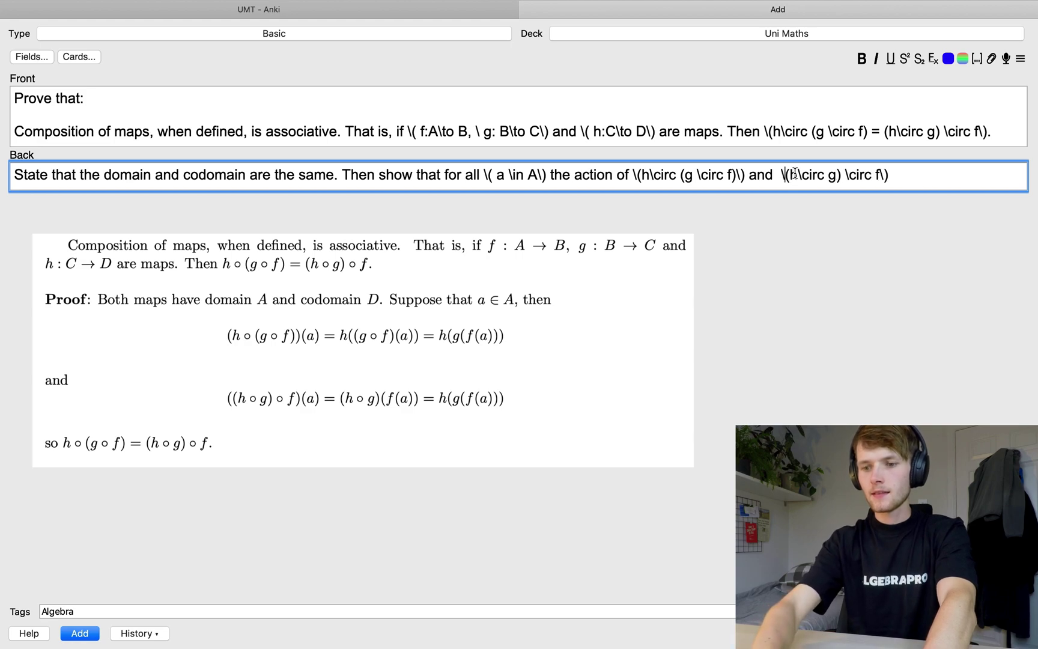
key("Left")
key("Left")
key("BackSpace")
- Complete the Back sentence with "on \(a\) is the same."
key("End")
type("on \\(a\\")
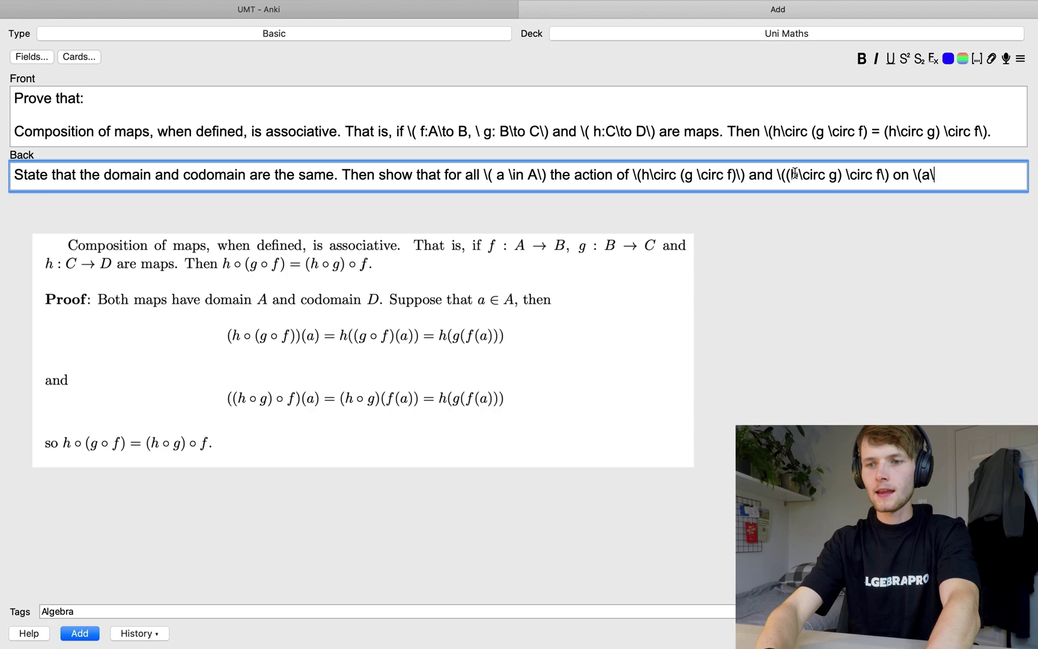
type(") is the same.")
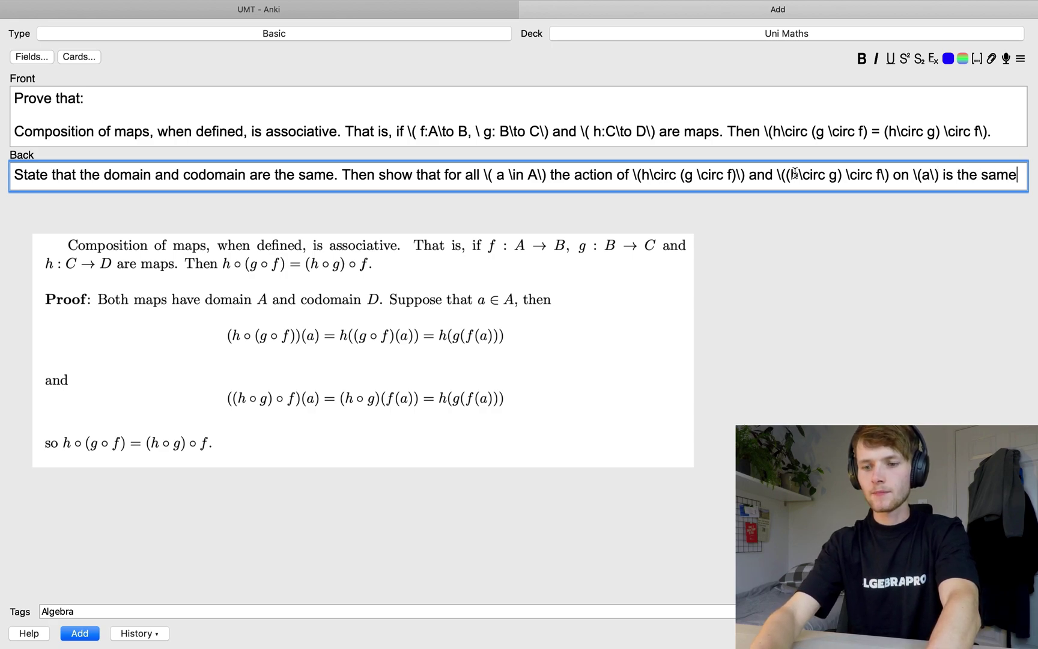
- Preview how the card's front and back render, and add the note to the deck
left_click(318, 135)
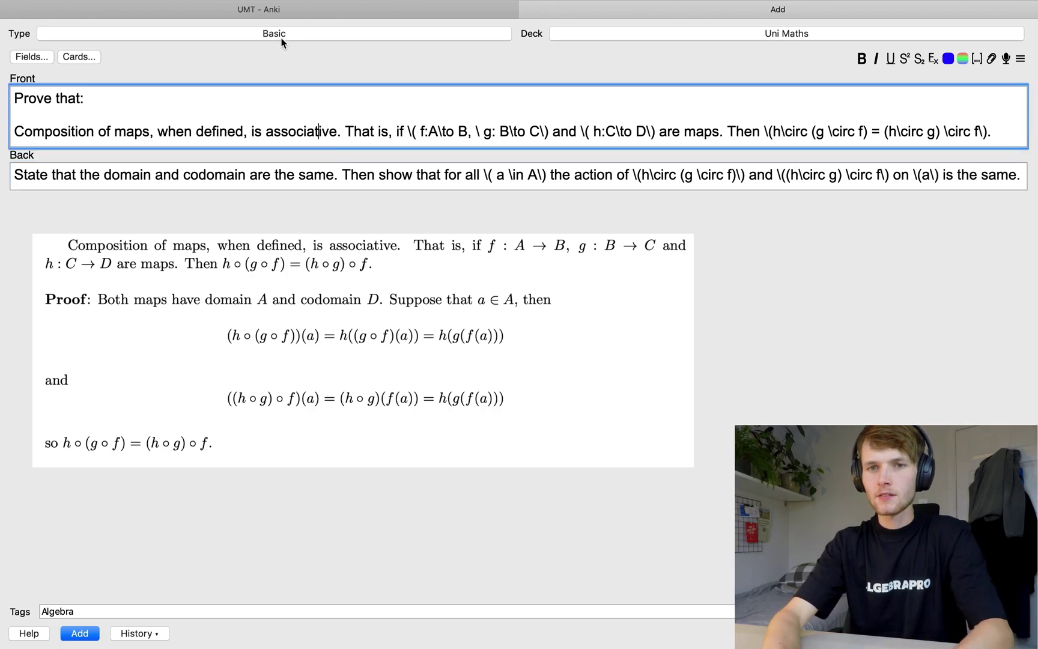
left_click(79, 56)
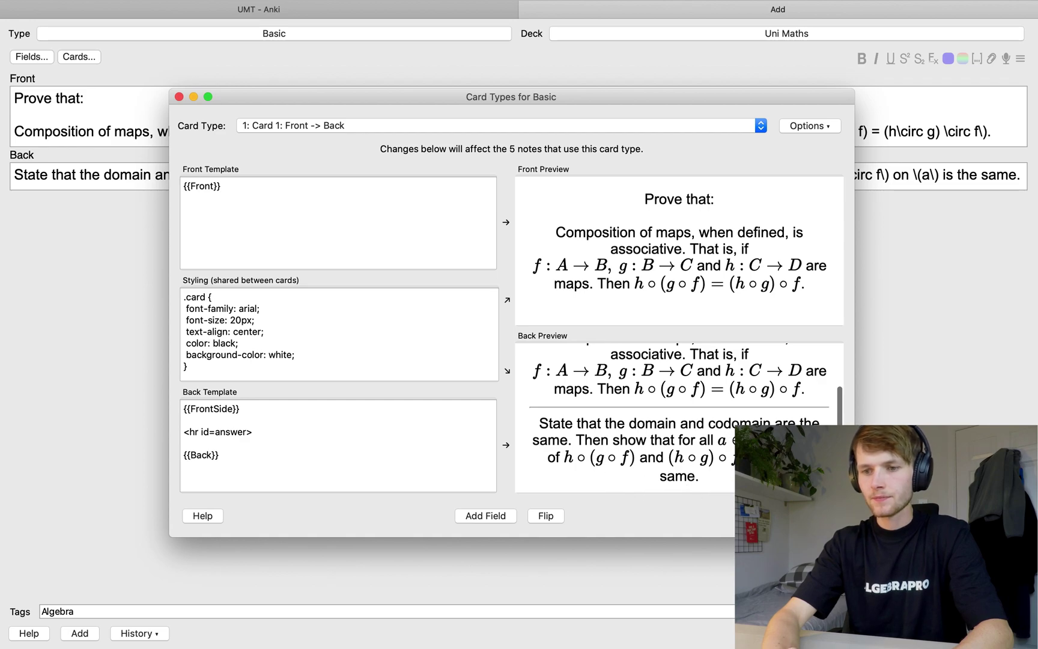
key("Escape")
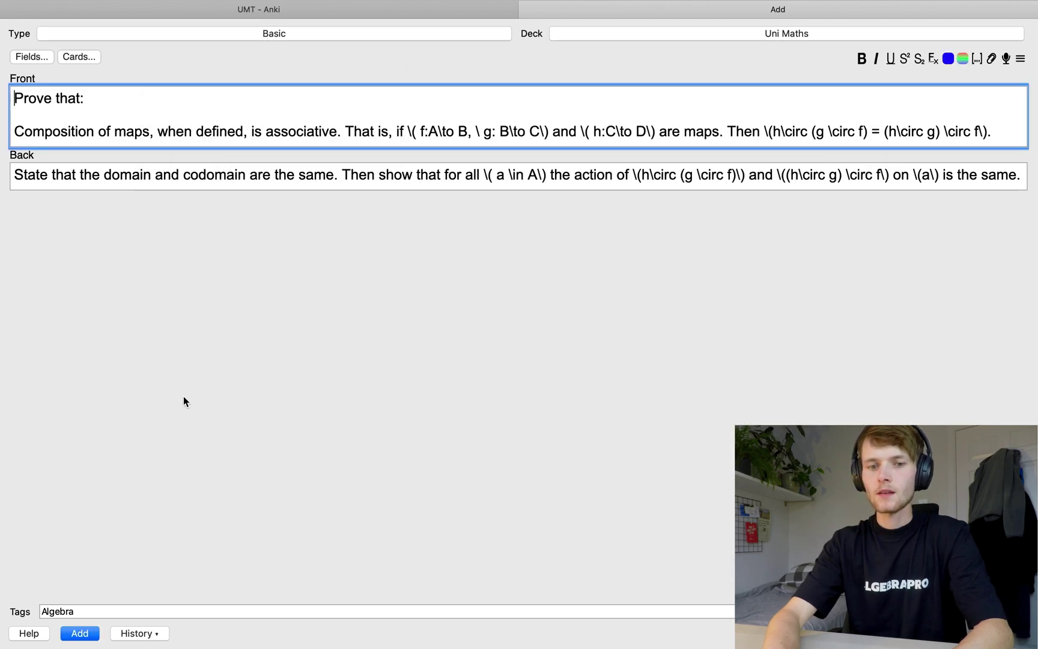
left_click(118, 611)
left_click(91, 634)
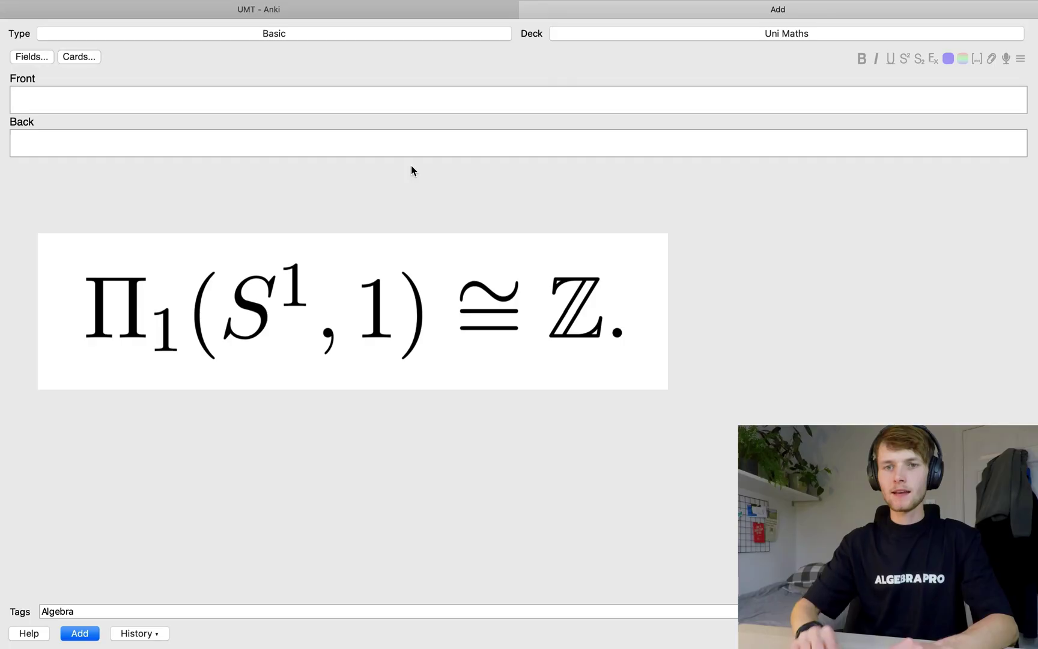
- Keep the Basic note type and write the Front as "Give the steps in the proof of:" followed by \(\Pi_1(S^1, 1)\cong \Bbb{Z}\)
left_click(378, 39)
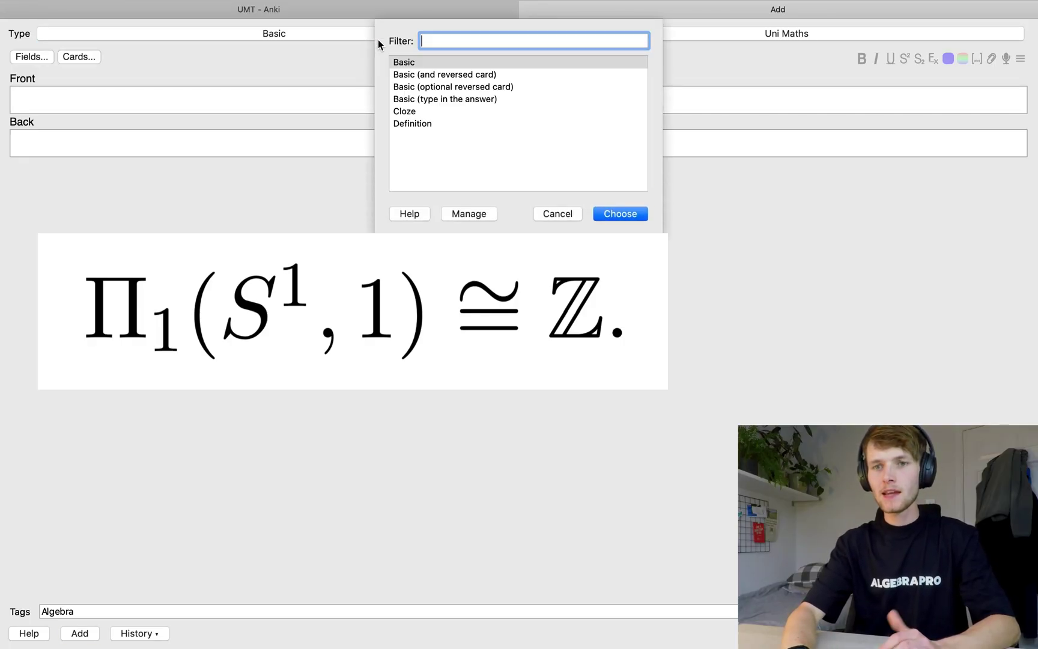
left_click(617, 216)
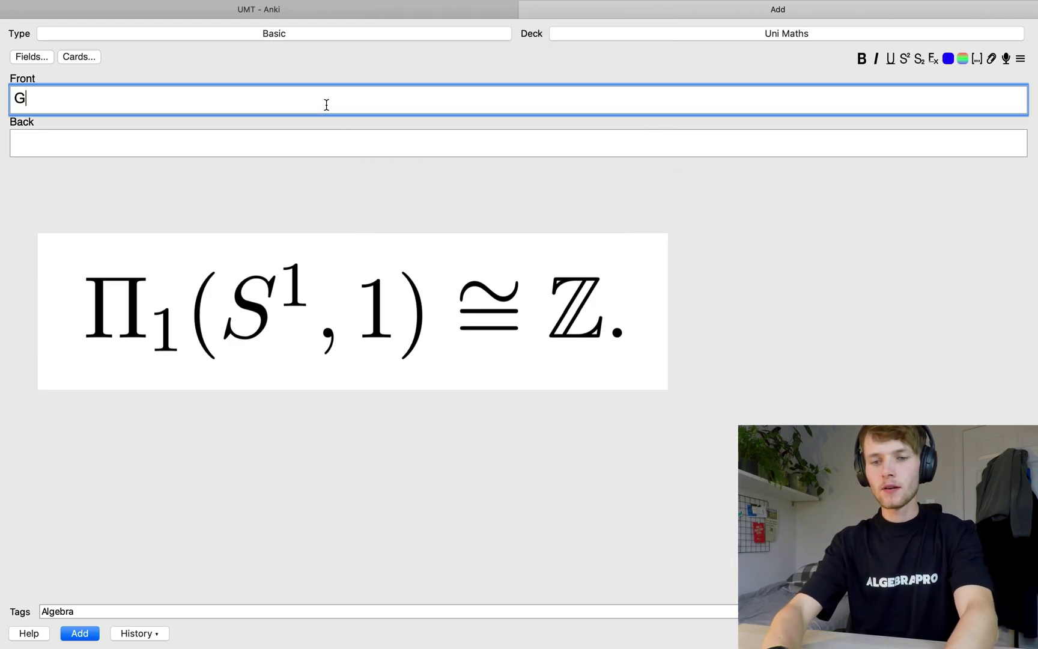
type("Give the steps ")
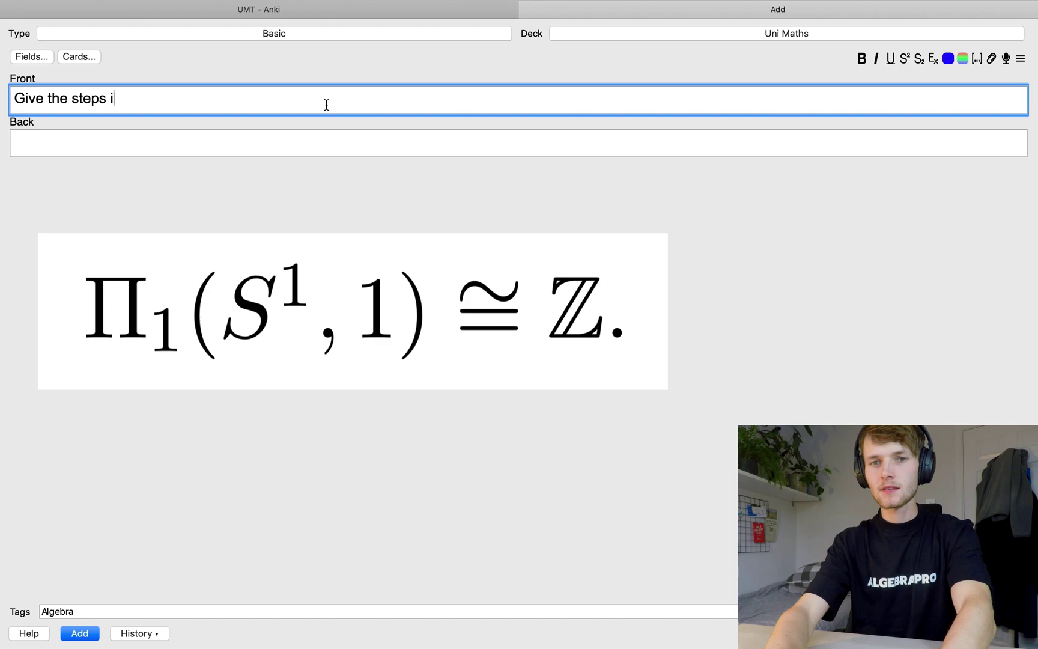
type("in the ")
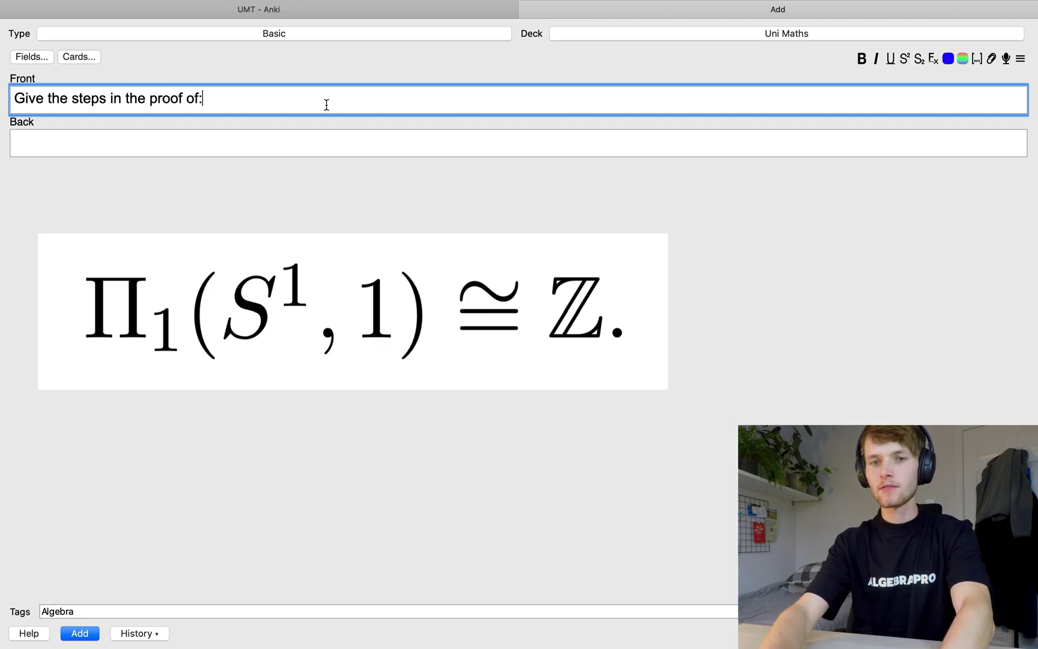
type("proof of:")
key("Return")
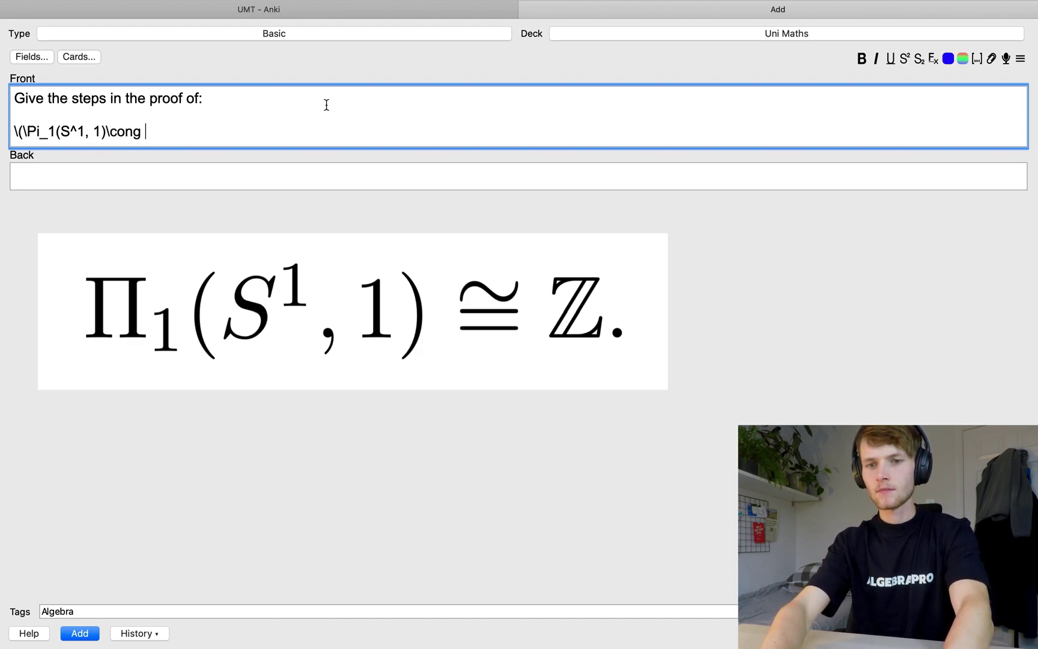
type("Bbb{Z}\\).")
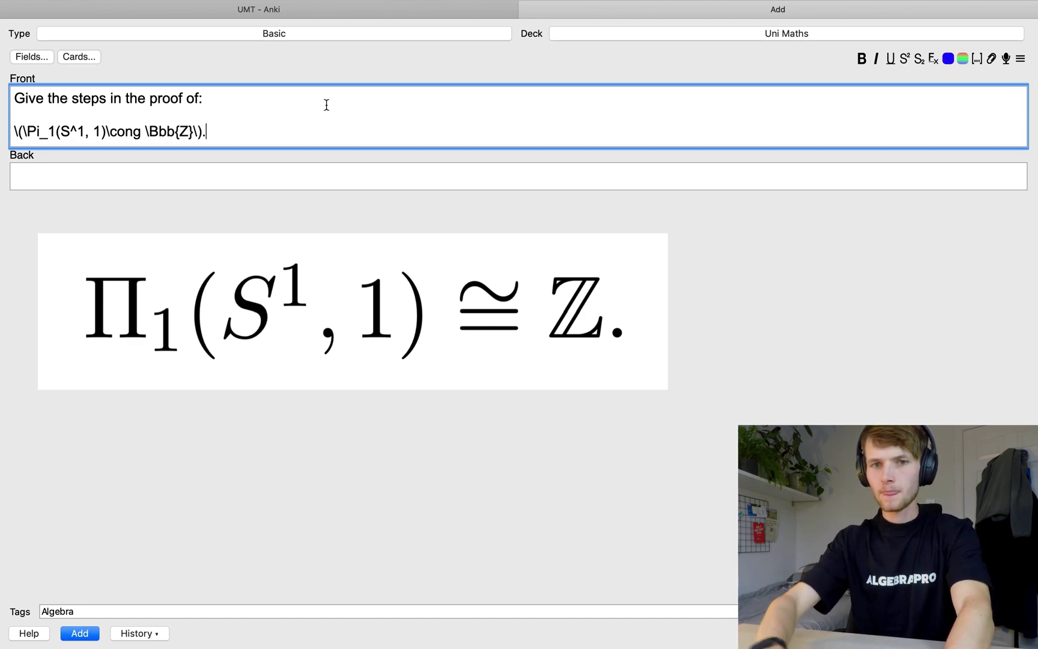
- Open the Back field's HTML source and enter an ordered list, <ol></ol>, containing one empty <li></li> item
left_click(271, 178)
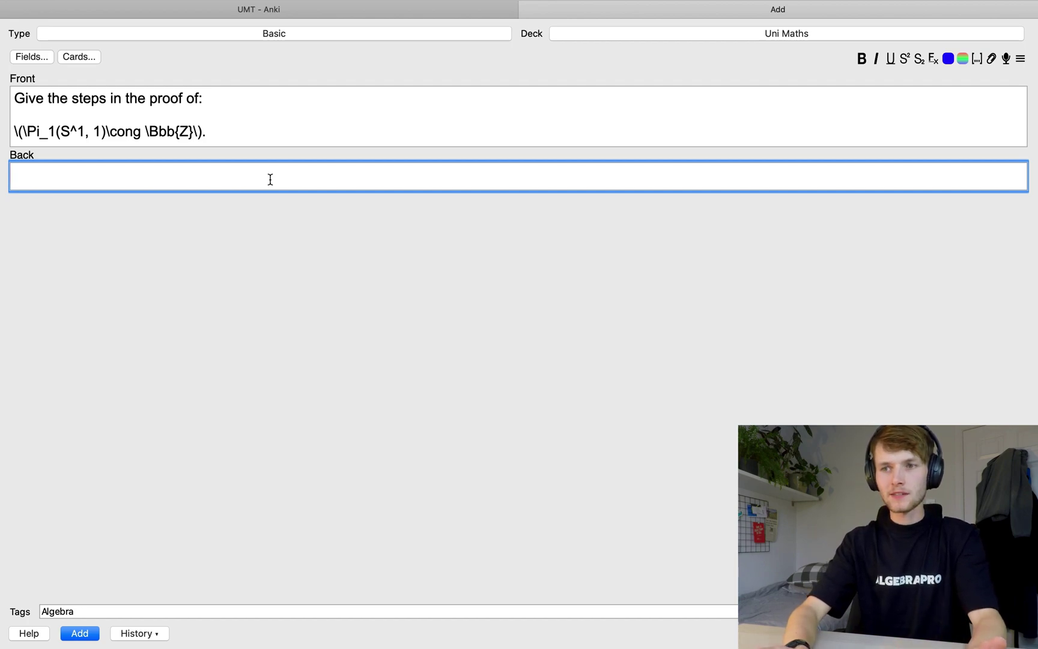
left_click(1023, 61)
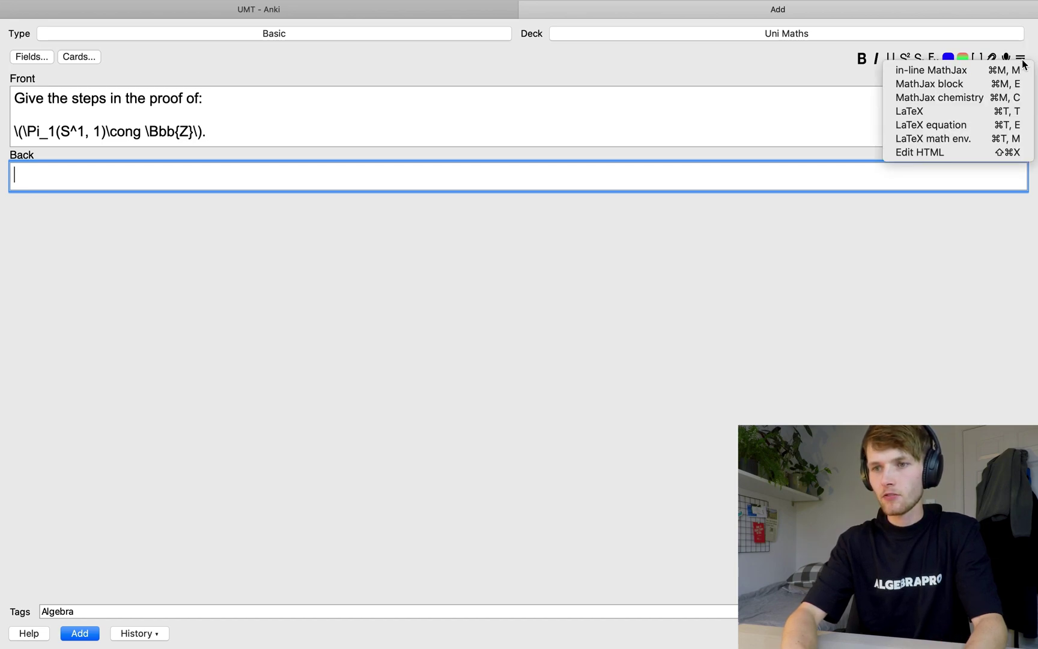
left_click(959, 155)
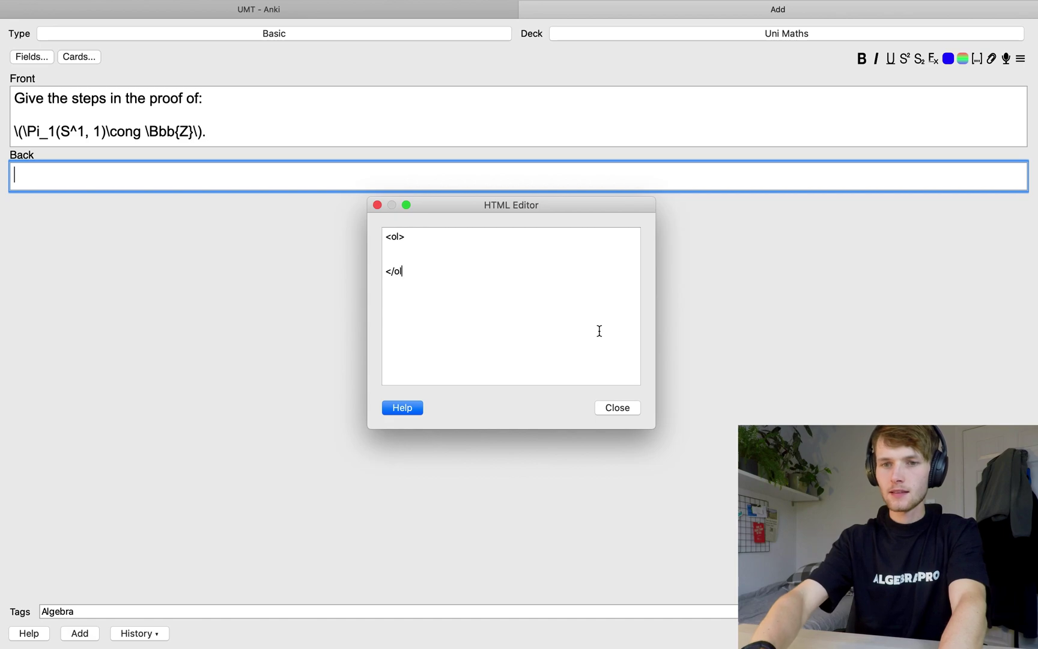
left_click(504, 255)
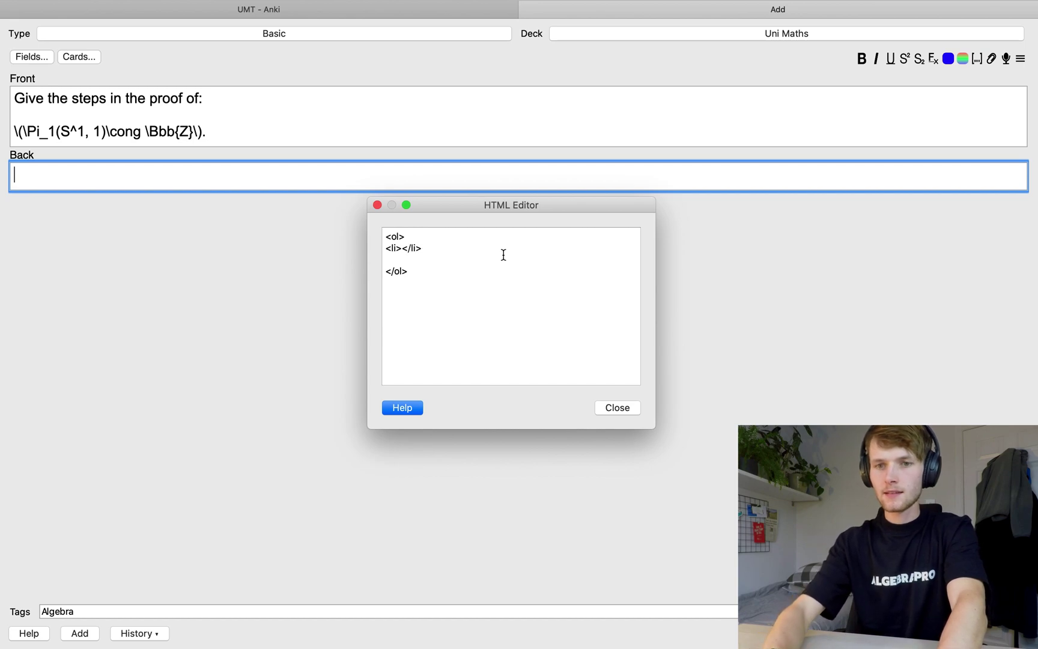
- Duplicate the empty <li></li> item so the ordered list has four items, and close the HTML editor
key("shift+Left")
key("shift+Left")
key("shift+Left")
key("shift+Left")
key("shift+Left")
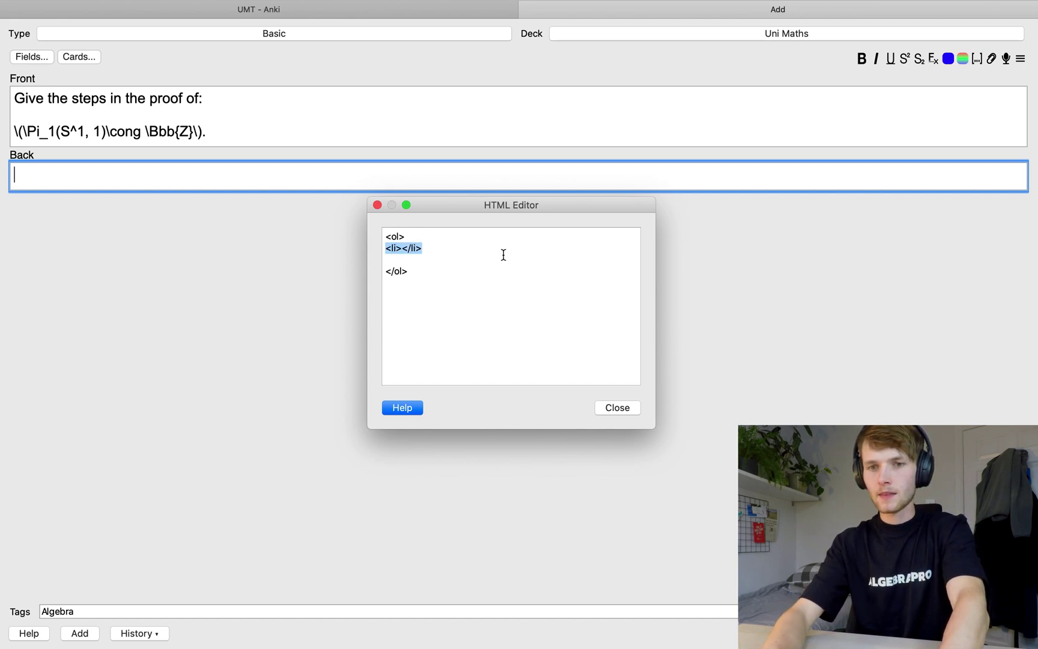
key("super+c")
key("Down")
key("super+v")
key("Return")
key("super+v")
key("Return")
key("super+v")
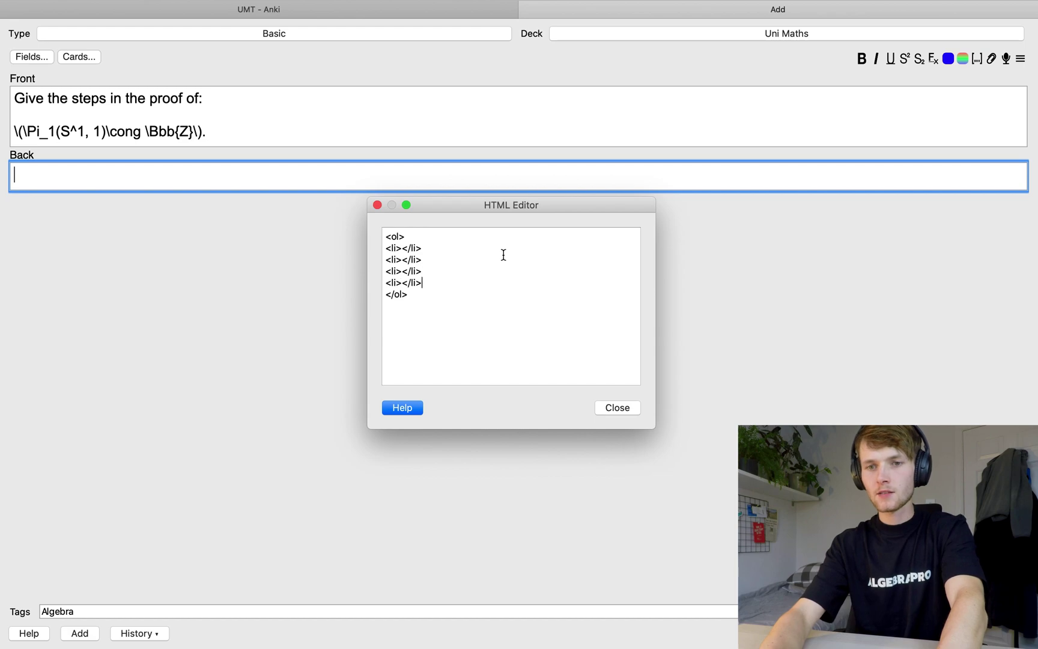
left_click(401, 247)
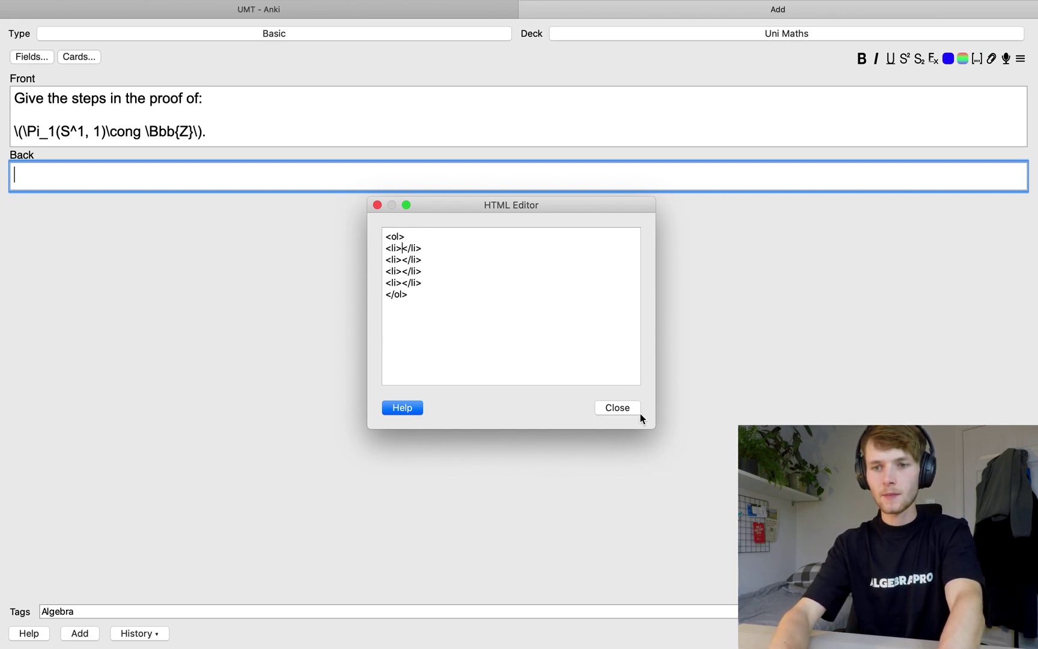
left_click(614, 406)
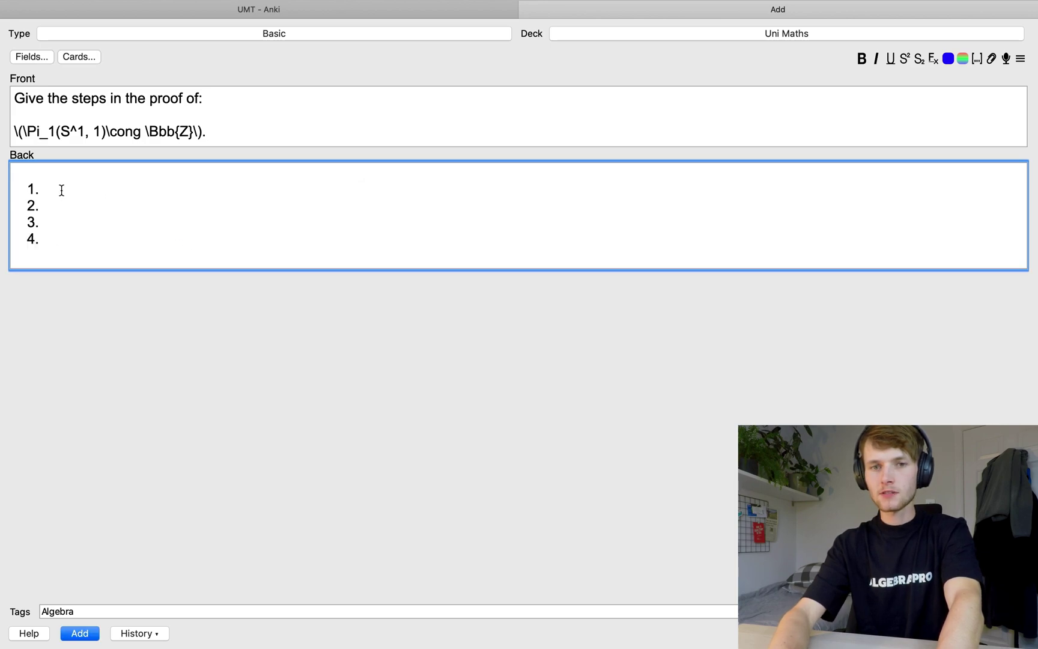
- Fill item 1 with "Define \(Chi: \Pi_1(S^1, 1)\to\Bbb{Z}; \ [\sigma]\mapsto \sigma'(1)\)." and item 2 with "Show that \(Chi\) is a homomorphism."
type("Define \\(Chi: \\Pi_1(S^1, 1)\\to\\Bbb{Z}; \\ [\\sigma]\\mapsto \\sigma'(1)\\).")
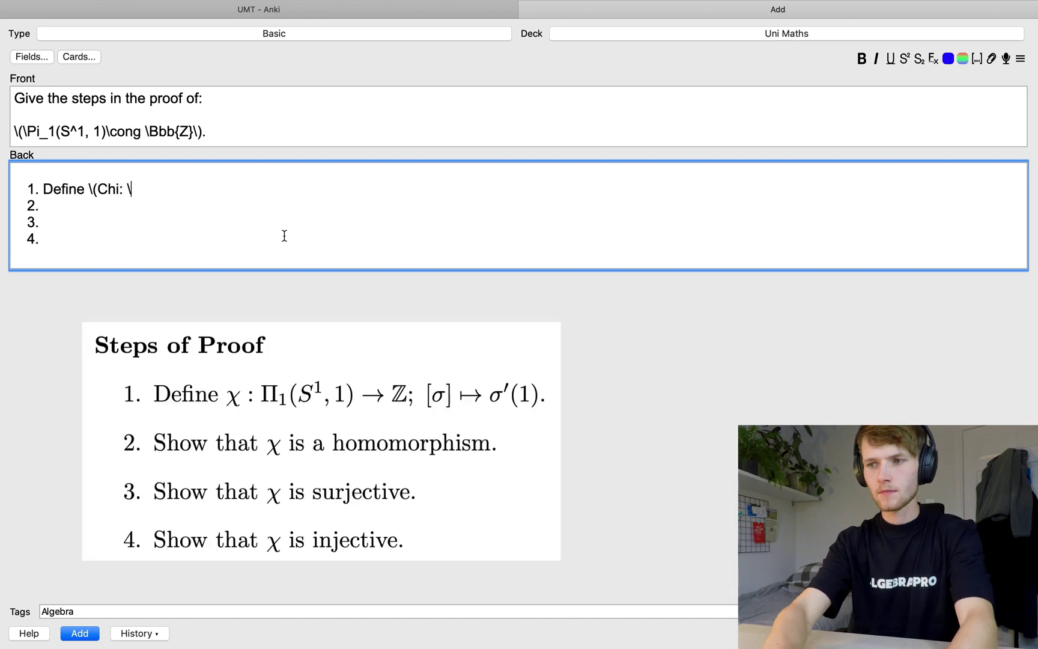
key("Down")
type("Show that \\(Chi\\) is a homomorphism.")
- Reuse the item 2 sentence for items 3 and 4, reading "Show that \(Chi\) is a surjective." and "Show that \(Chi\) is a injective."
key("super+shift+Left")
key("super+c")
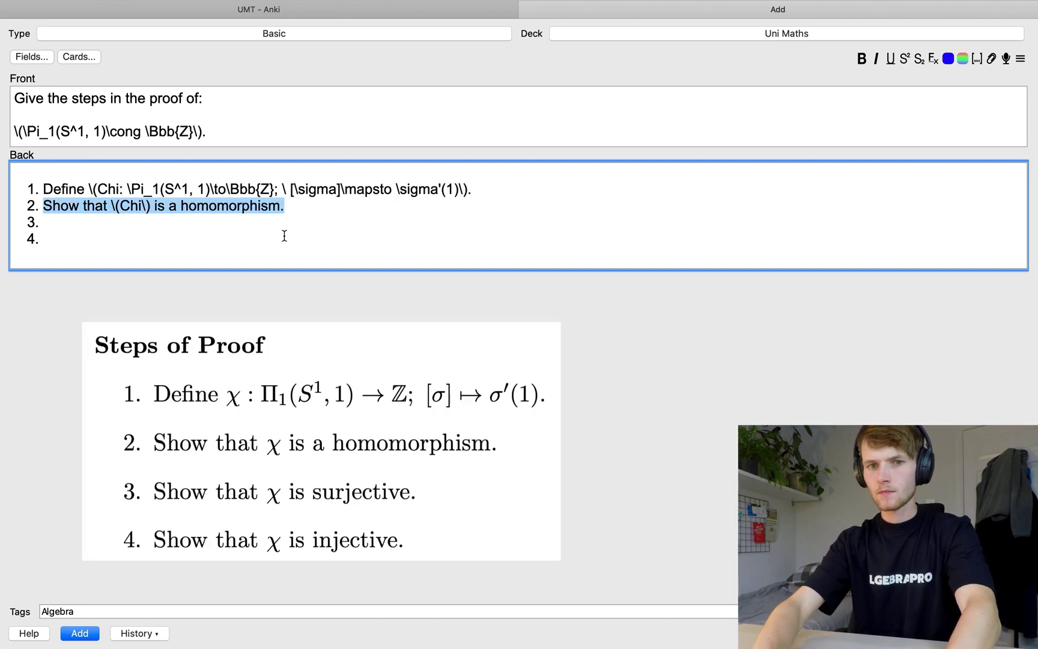
key("Down")
type("Show that \\(Chi\\) is a surjective.")
key("Down")
type("Show that \\(Chi\\) is a injective.")
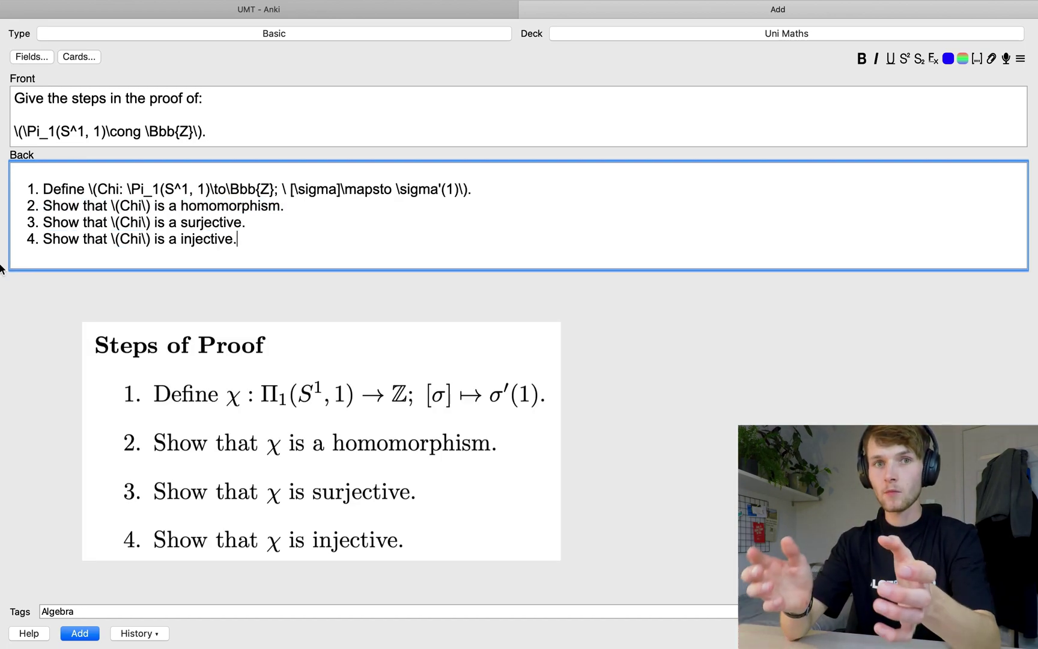
- Copy the theorem statement \(\Pi_1(S^1, 1)\cong \Bbb{Z}\). from the Front to below the numbered list in the Back
left_click(249, 132)
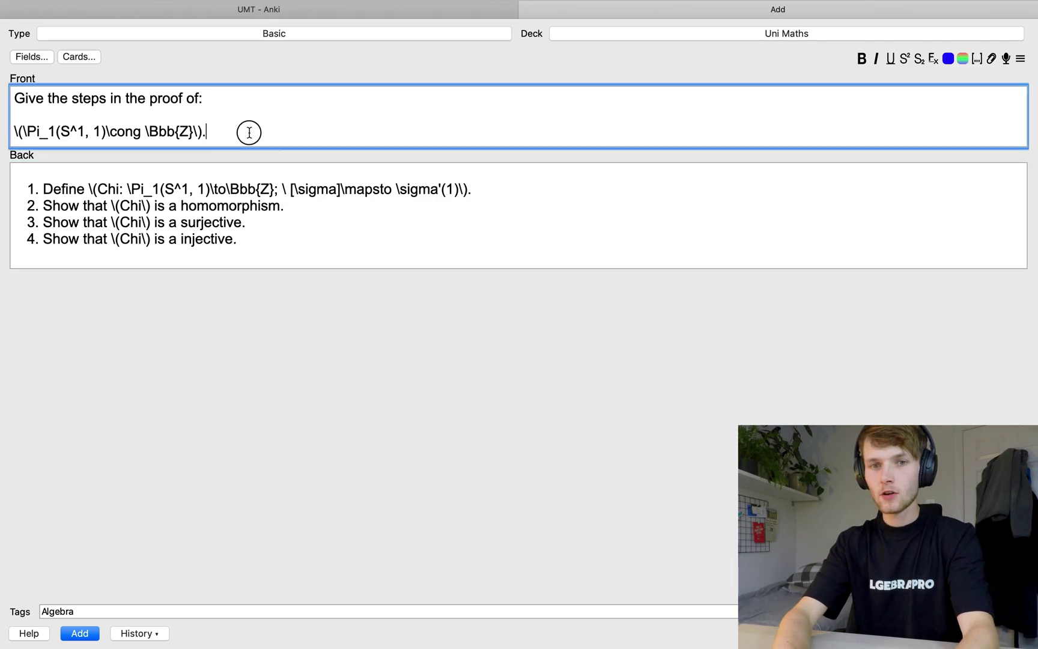
key("super+shift+Left")
key("super+c")
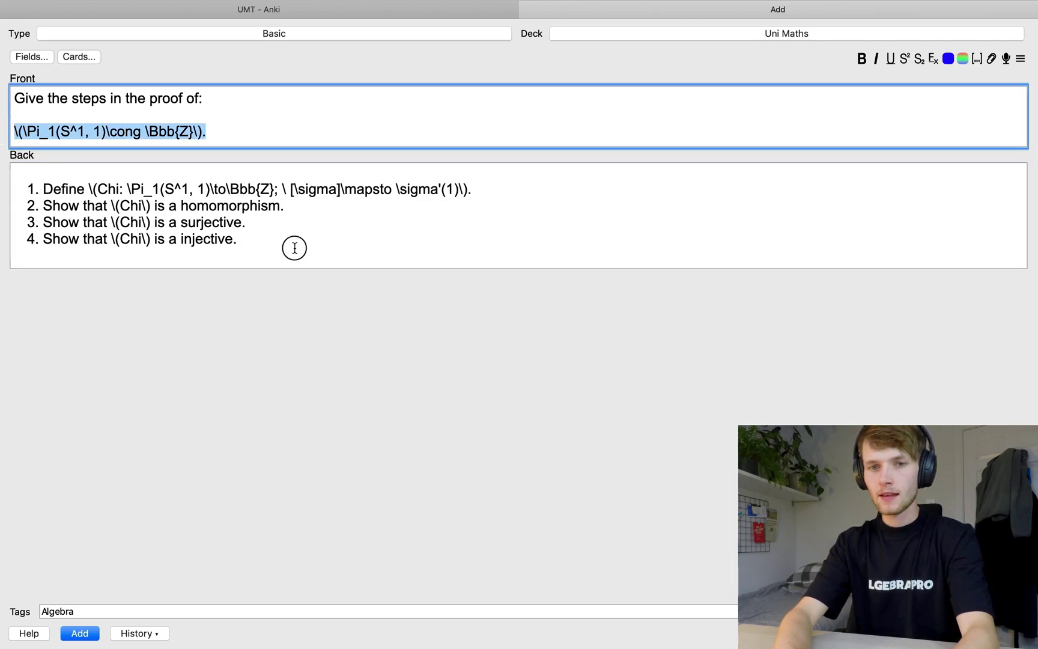
left_click(294, 249)
key("Return")
key("Return")
key("super+v")
- Copy the four-item proof list and insert the copy below the theorem statement in the Back
left_click_drag(237, 240, 33, 184)
key("super+c")
left_click(229, 301)
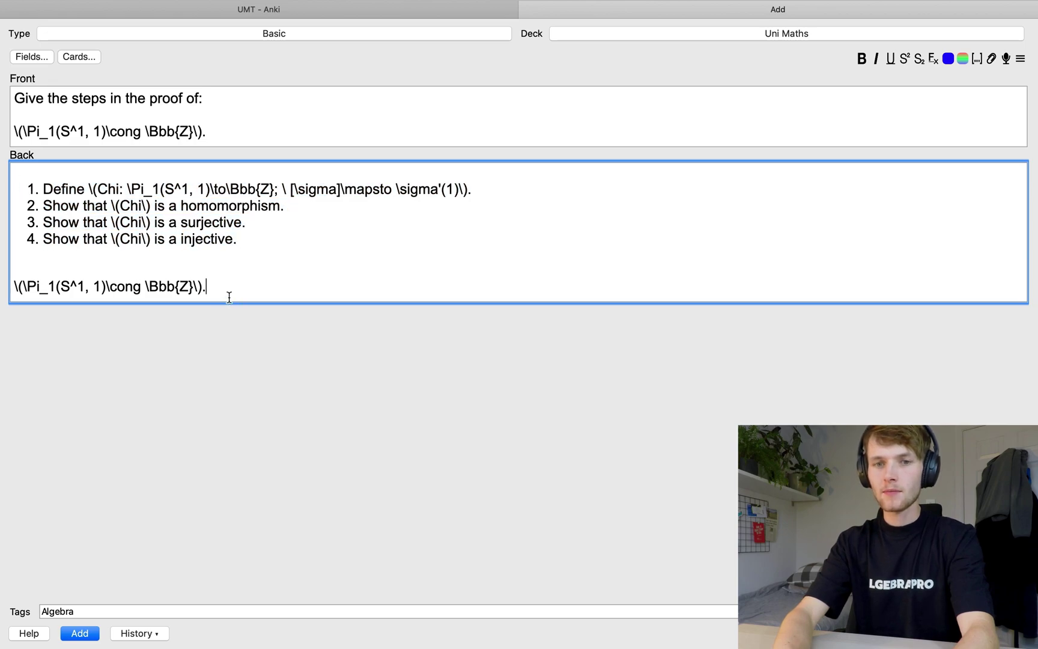
key("Return")
key("Return")
key("super+v")
- Cut the theorem statement and duplicated list out of the Back, and add the note to the deck
left_click_drag(254, 387, 3, 282)
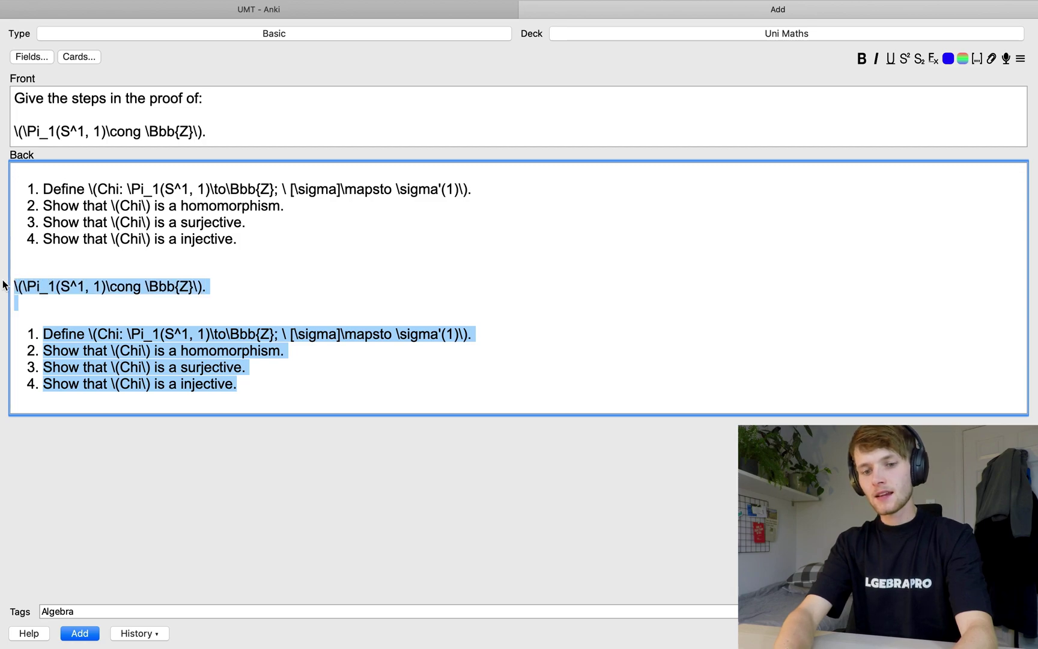
key("BackSpace")
key("BackSpace")
key("BackSpace")
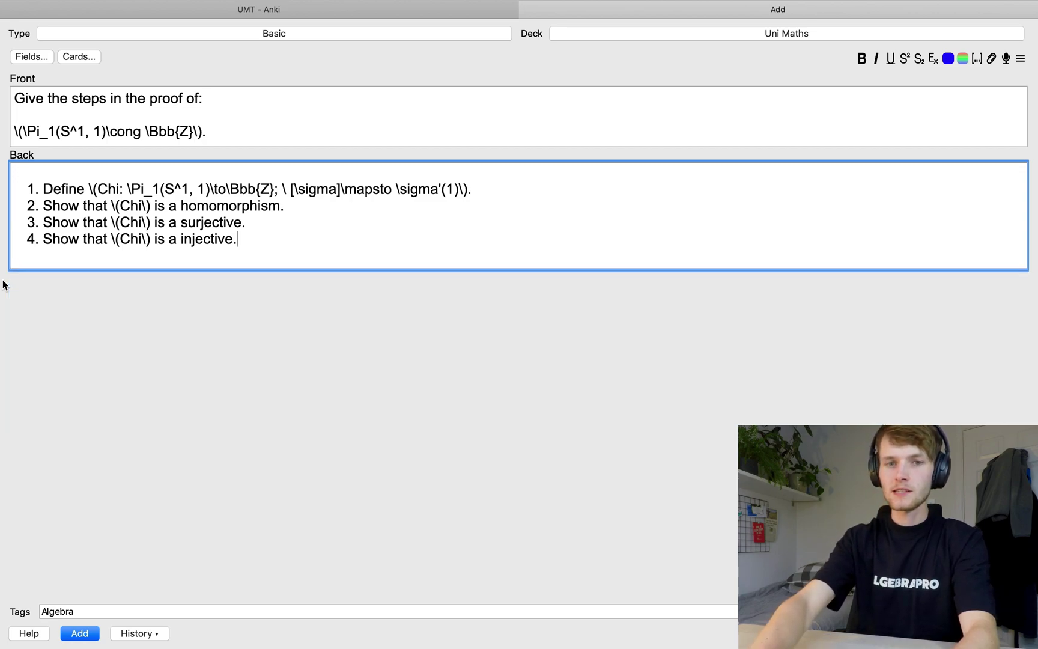
left_click(93, 639)
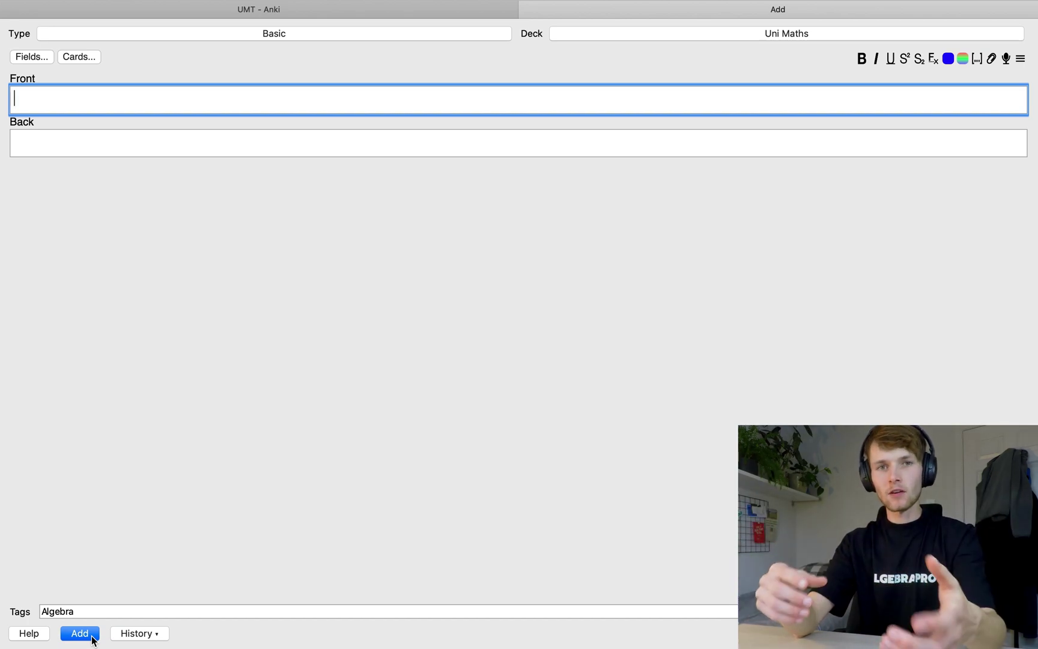
- Paste the cut theorem and list into the new note's Front, remove the blank line between them, and start the statement with "The theorem"
key("super+v")
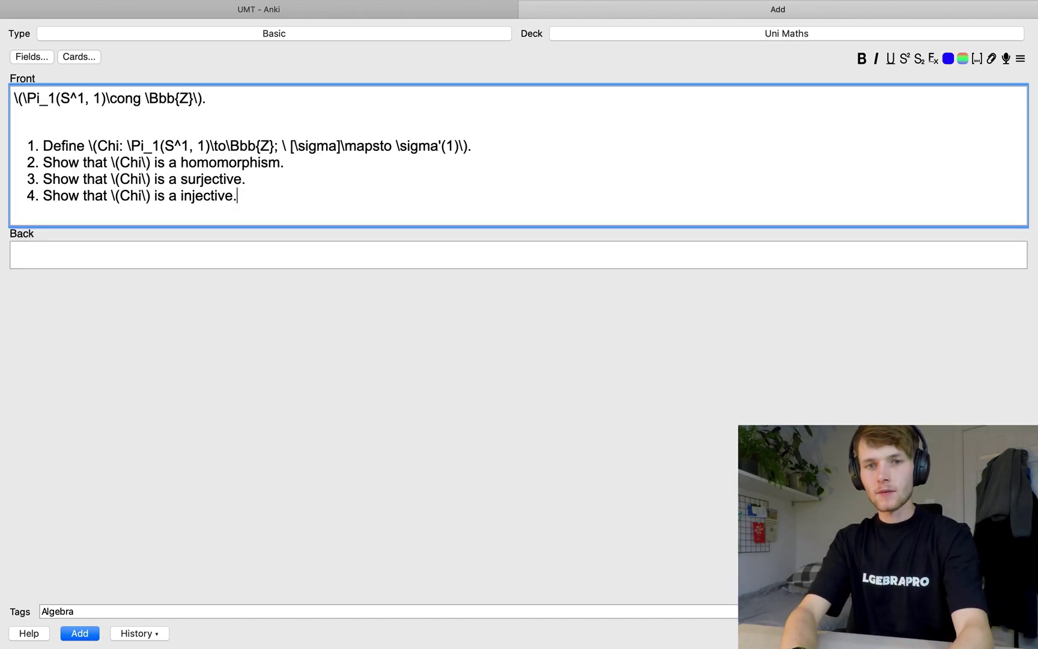
left_click(62, 116)
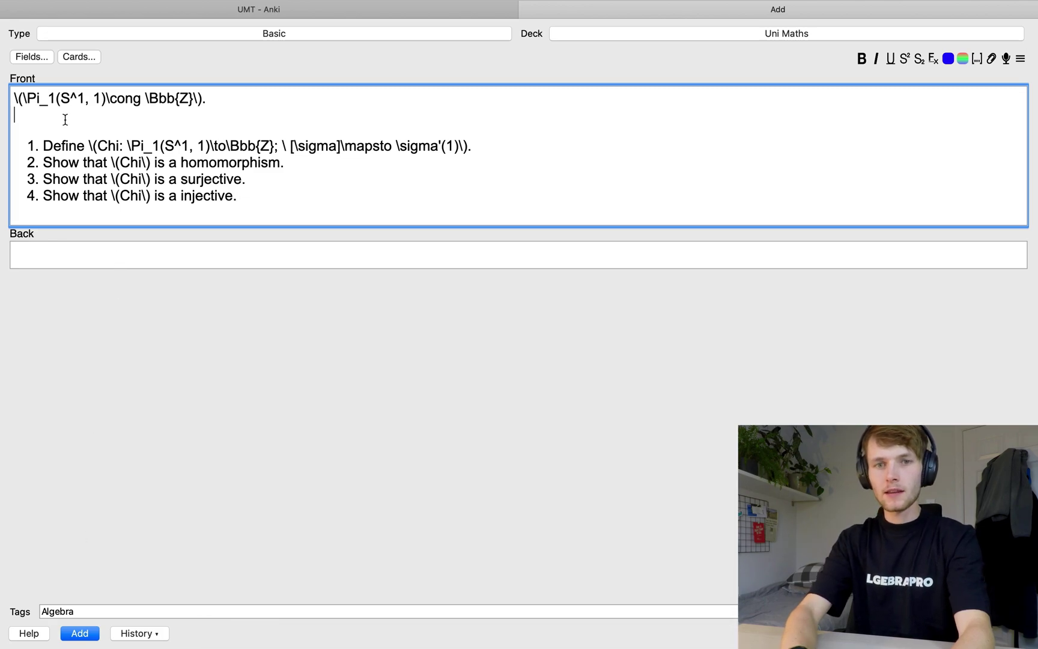
key("BackSpace")
key("super+Left")
type("The th")
type("eorem")
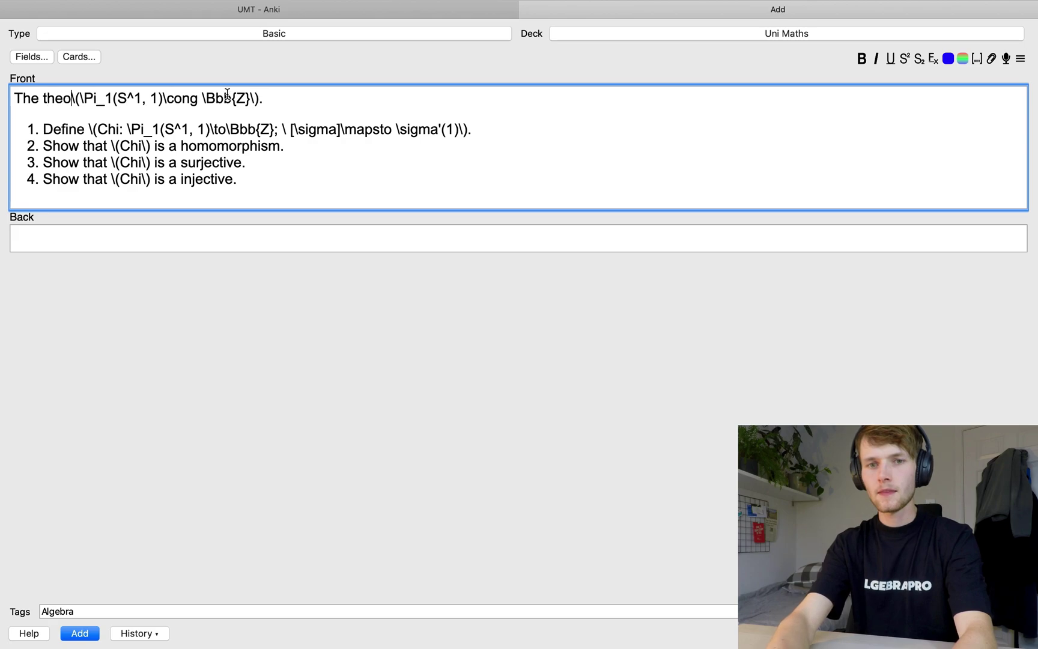
- Replace the full stop after the theorem statement with "is proved in the following steps:"
key("super+Right")
key("BackSpace")
type("is pro")
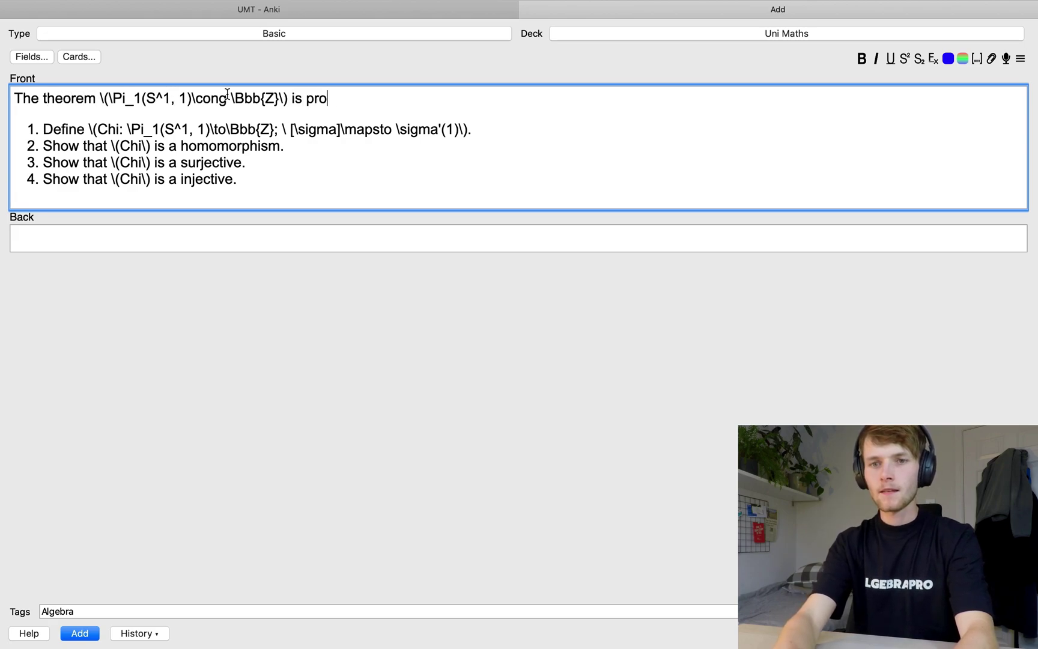
type("ved in the fololowing steps.")
key("BackSpace")
type(":")
- Add the line "Give the details in step \(3\)." below the Front's numbered list and make it bold
left_click(262, 195)
key("Return")
key("Return")
type("Give the details in step ")
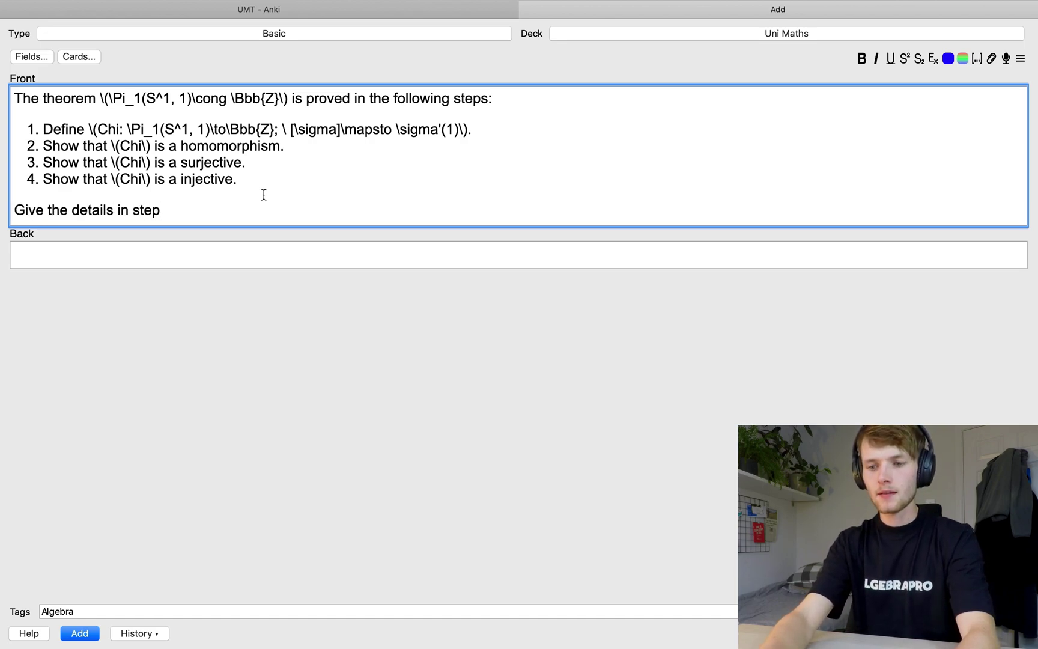
type("\\(4")
type("\\).")
left_click_drag(194, 210, 4, 216)
left_click(862, 60)
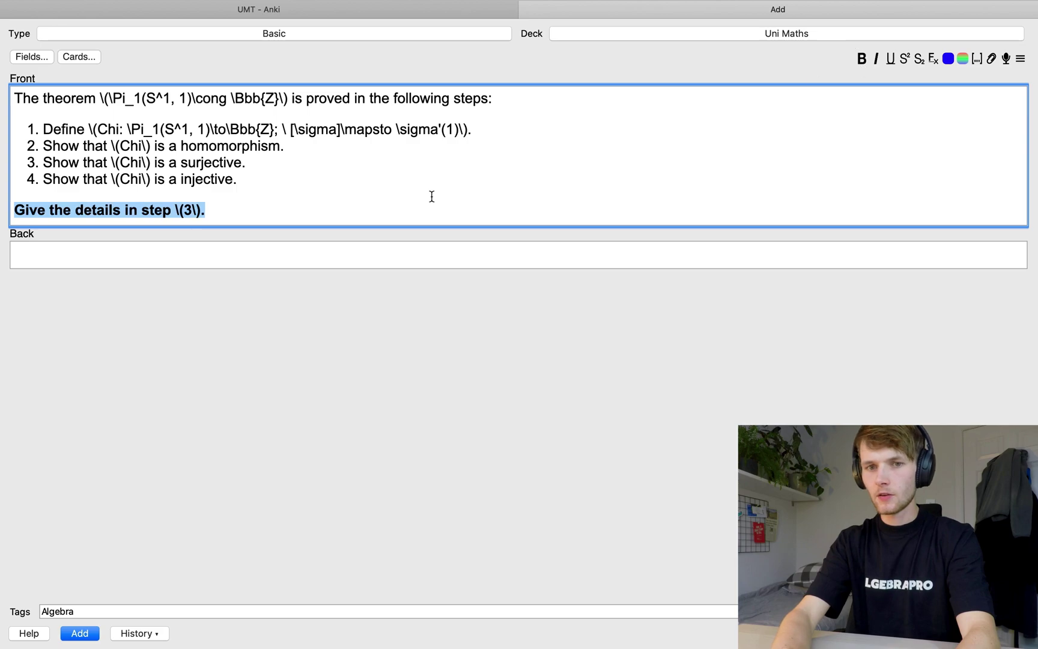
left_click(270, 260)
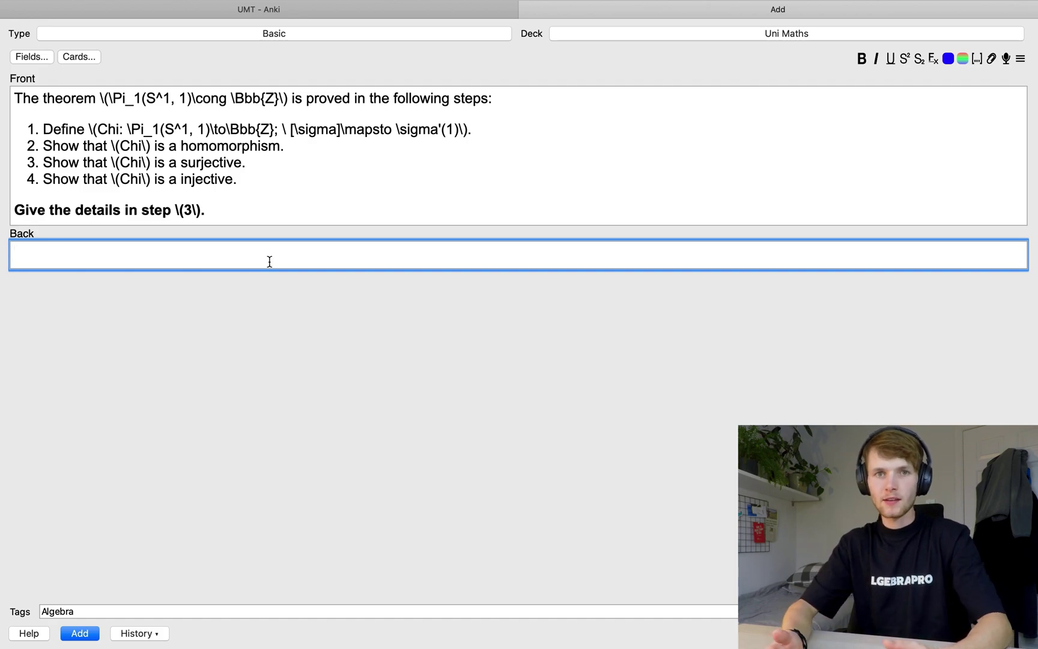
left_click(251, 203)
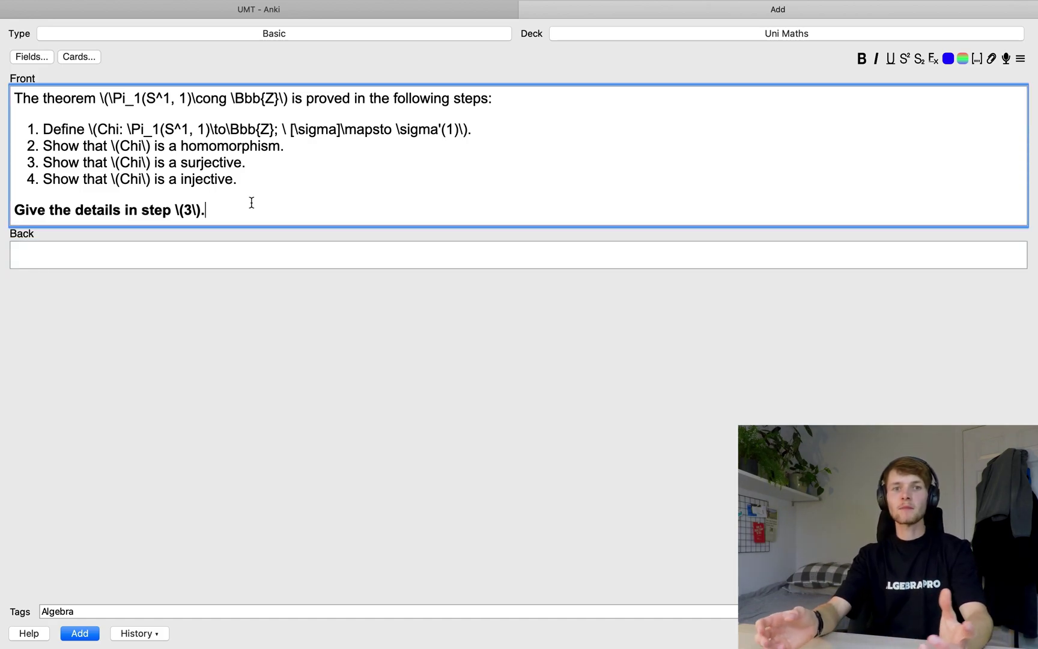